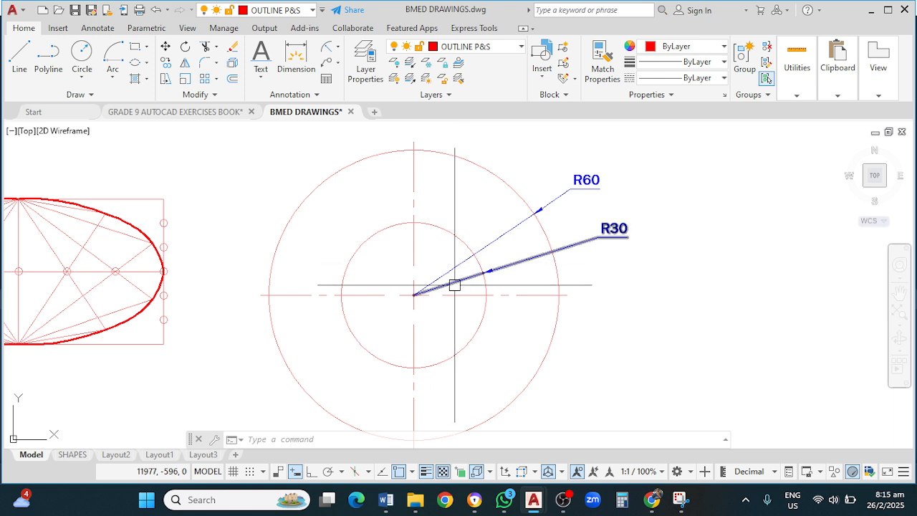
mouse_move(454, 284)
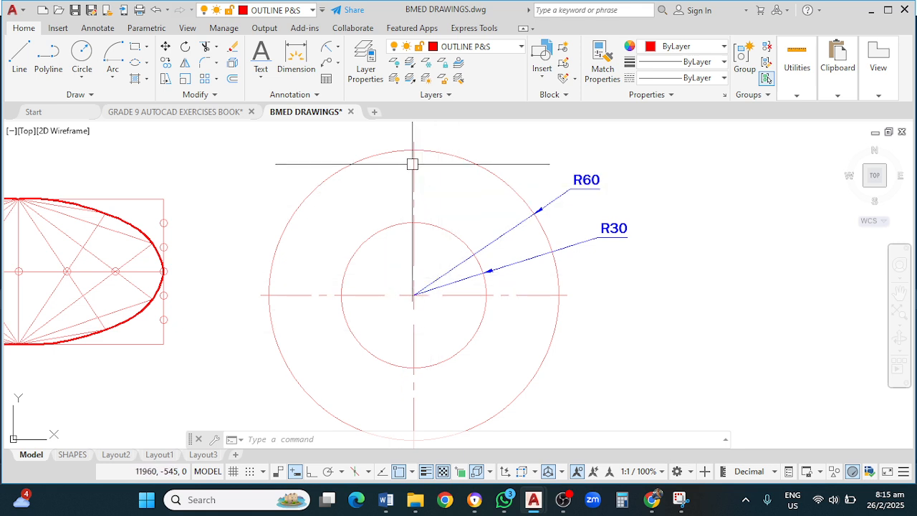
middle_click_drag(594, 305, 324, 307)
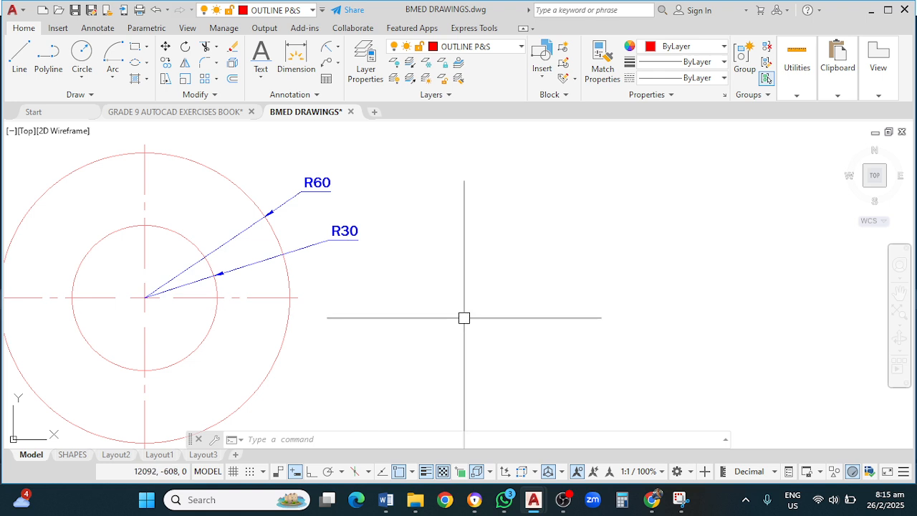
key("Return")
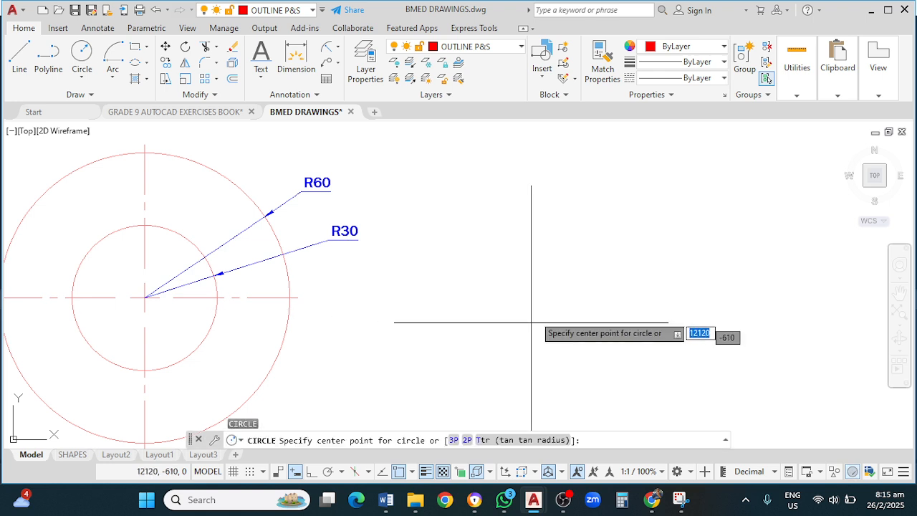
left_click(541, 300)
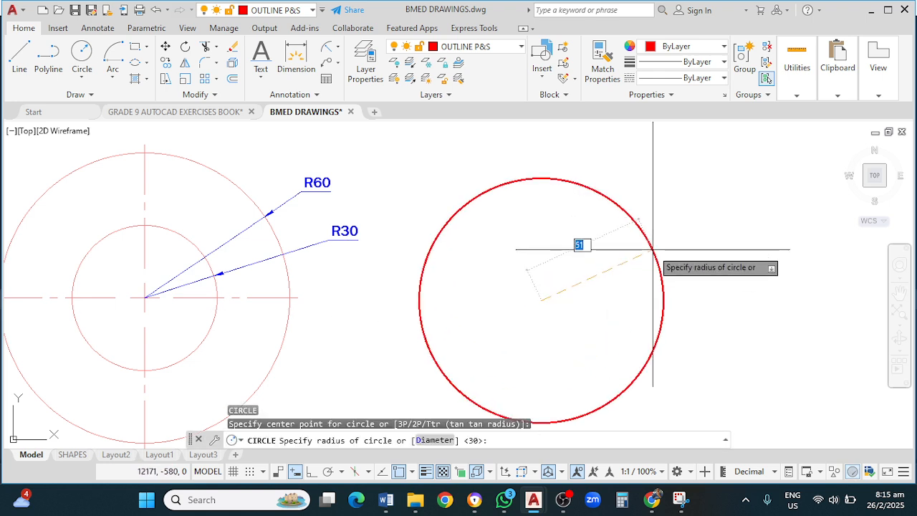
key("Escape")
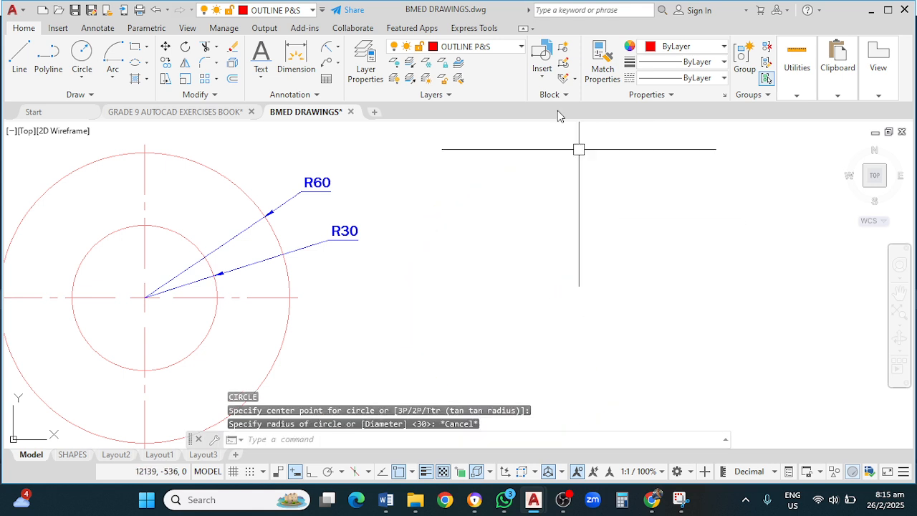
Step: Switch to the CON layer and draw a circle of radius 60 at a new centre point right of the existing drawing
left_click(496, 48)
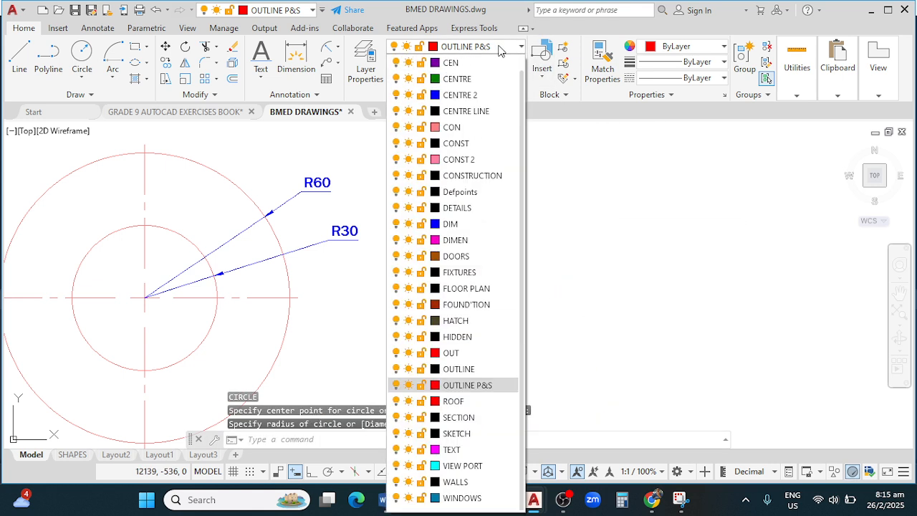
left_click(470, 125)
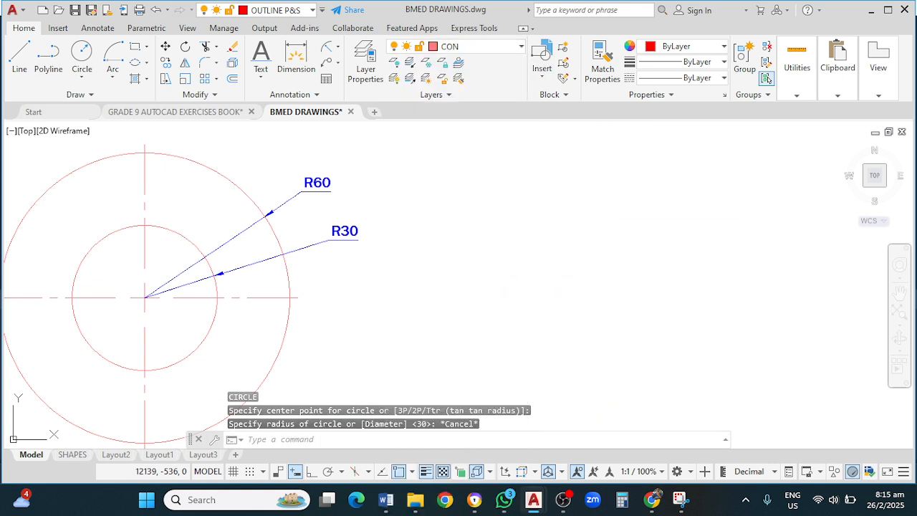
key("Return")
left_click(542, 320)
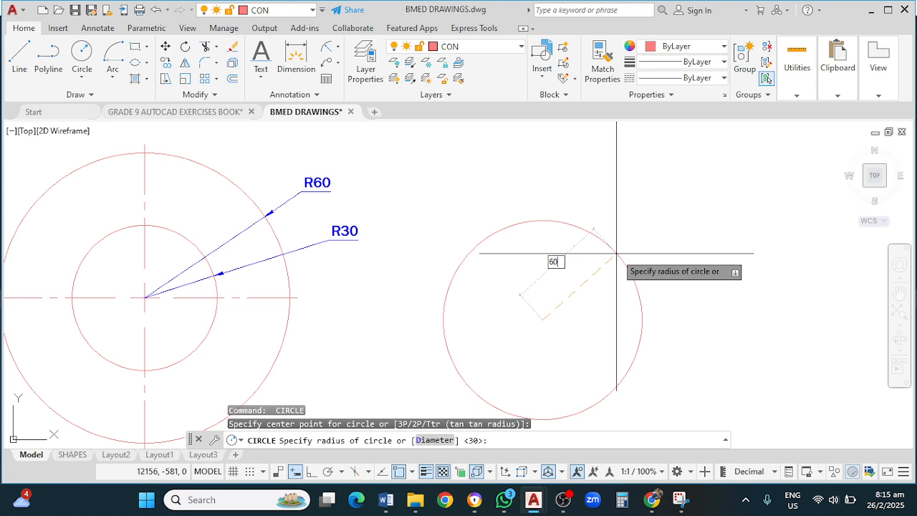
type("60")
key("Return")
key("Return")
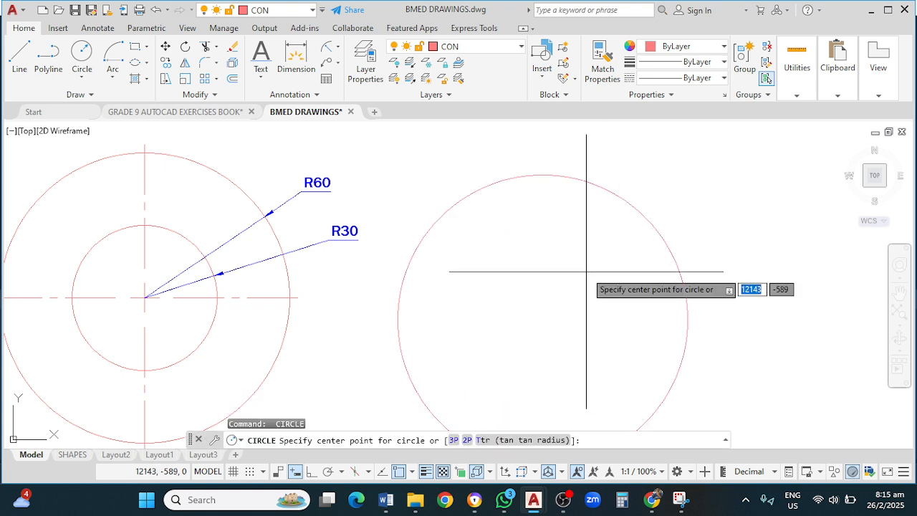
Step: Draw a concentric circle of radius 30 at the same centre point
left_click(543, 320)
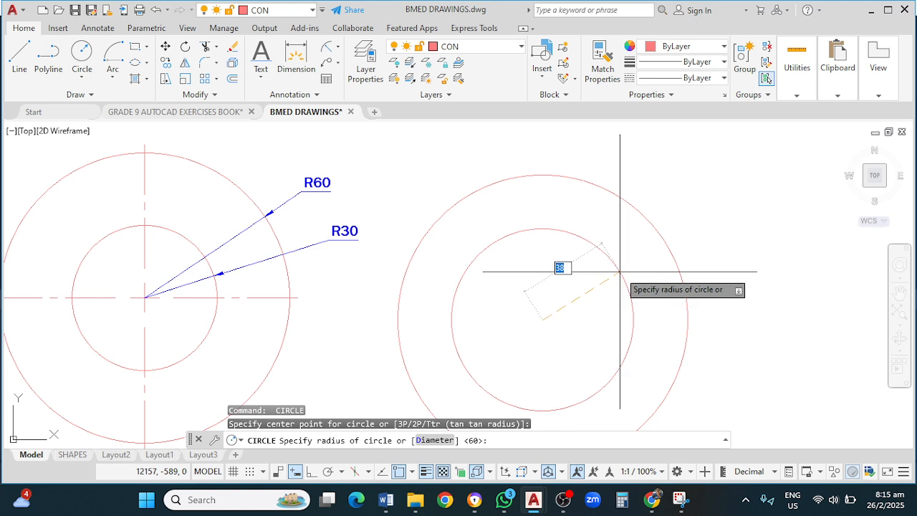
key("Return")
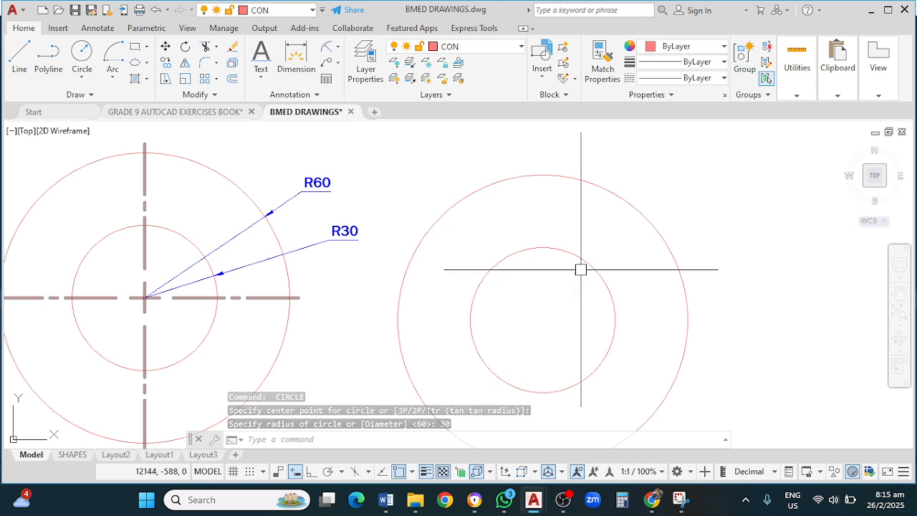
Step: Add a centre mark to the new concentric circles
type("CM")
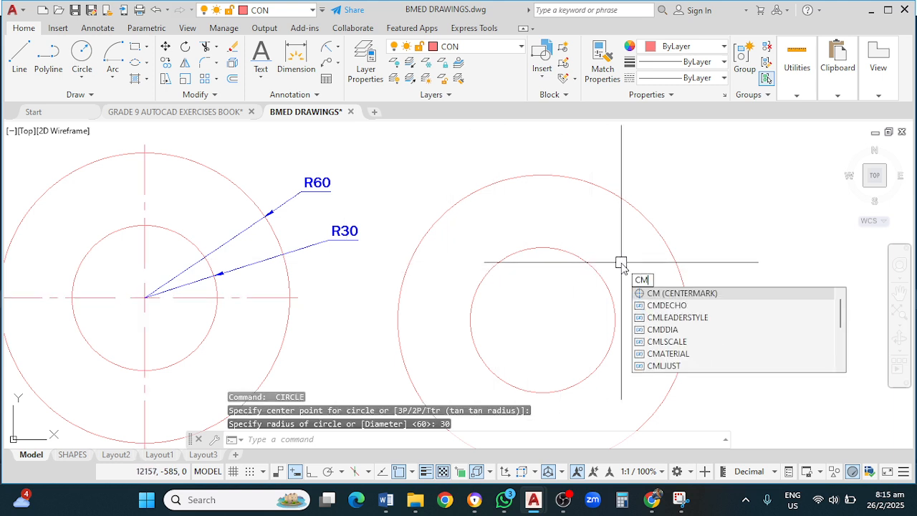
key("Return")
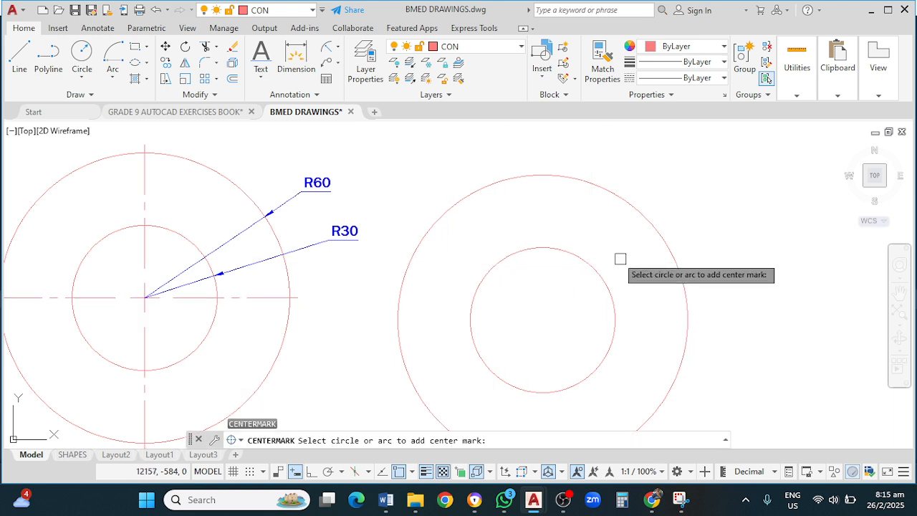
left_click(567, 180)
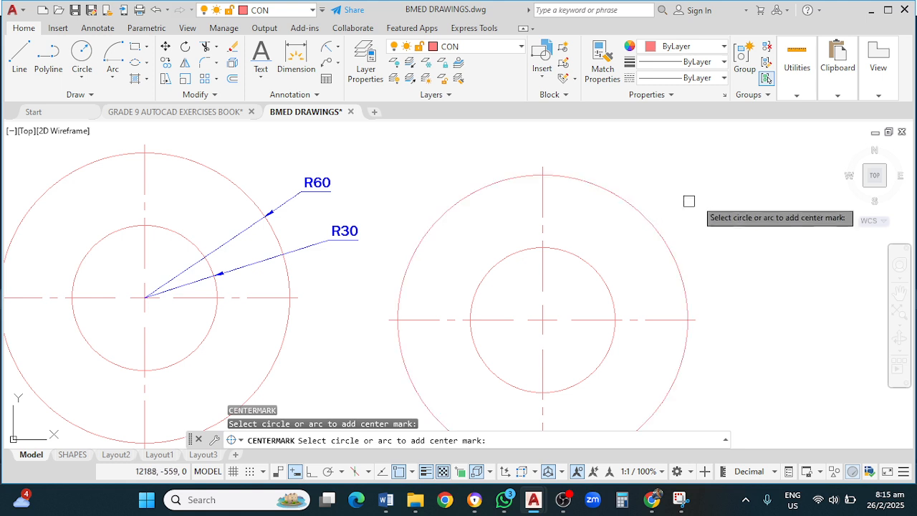
middle_click_drag(702, 196, 714, 161)
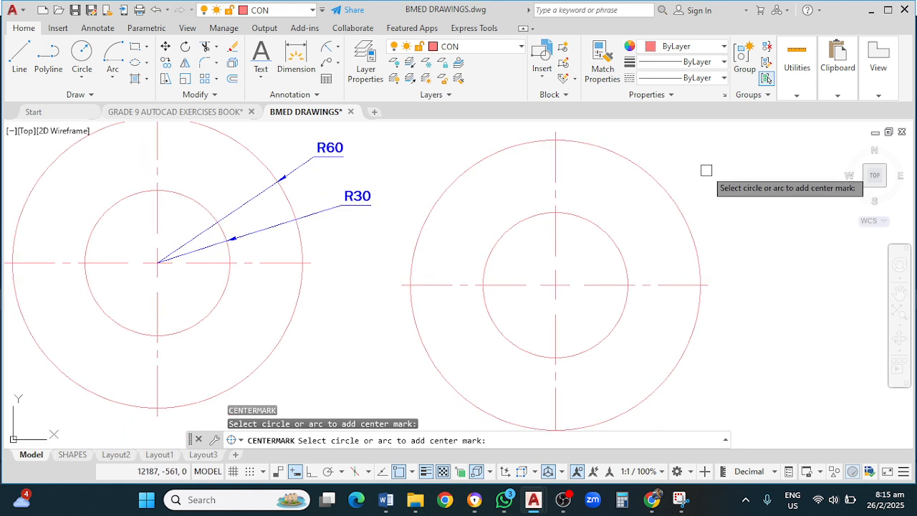
key("Escape")
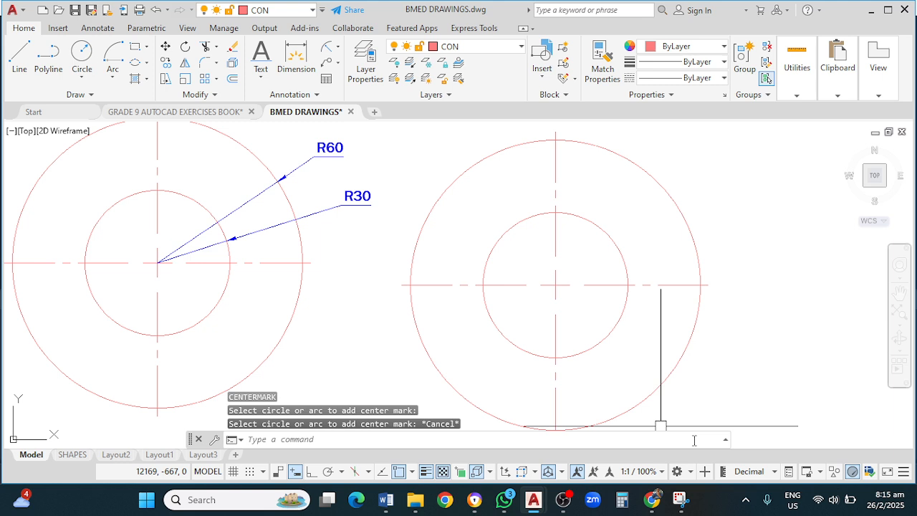
Step: Trim both circles so only their upper-right quarter arcs remain
type("TR")
key("Return")
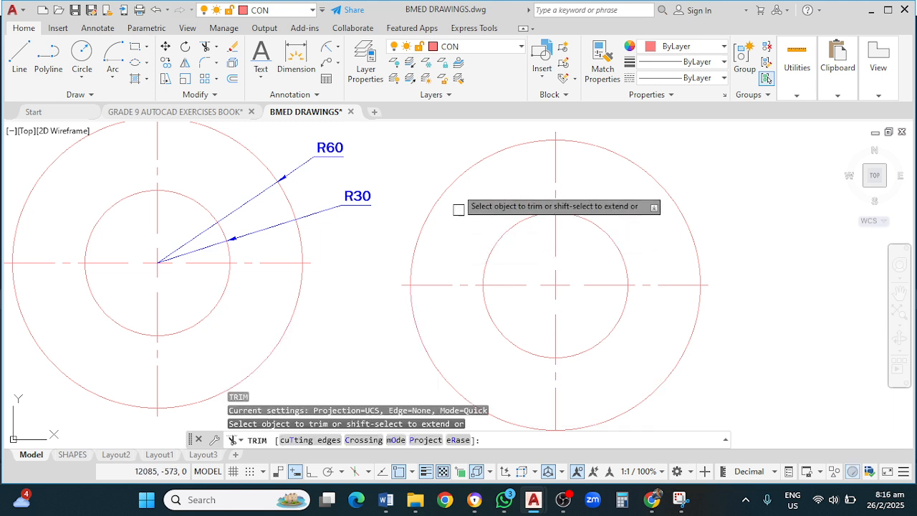
left_click(460, 177)
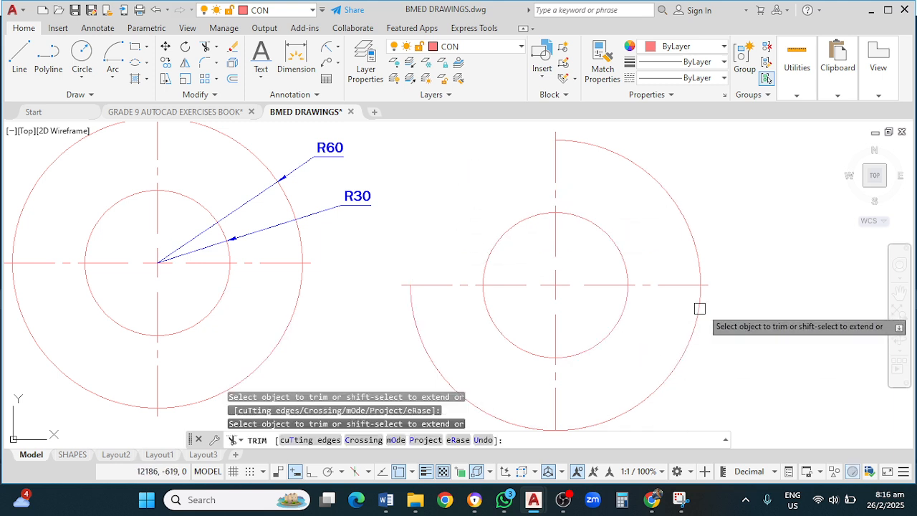
mouse_move(716, 316)
left_mouse_down()
mouse_move(569, 317)
mouse_move(459, 362)
mouse_move(434, 391)
left_mouse_up()
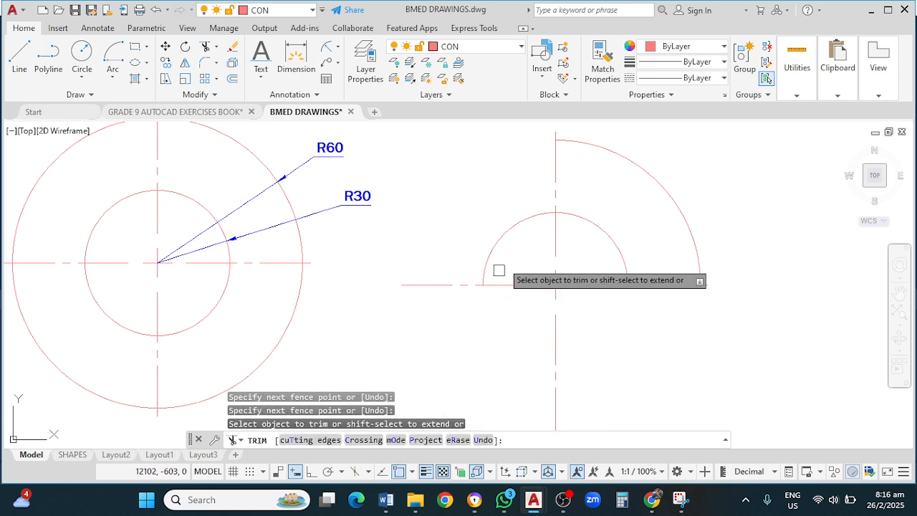
left_click_drag(523, 257, 492, 227)
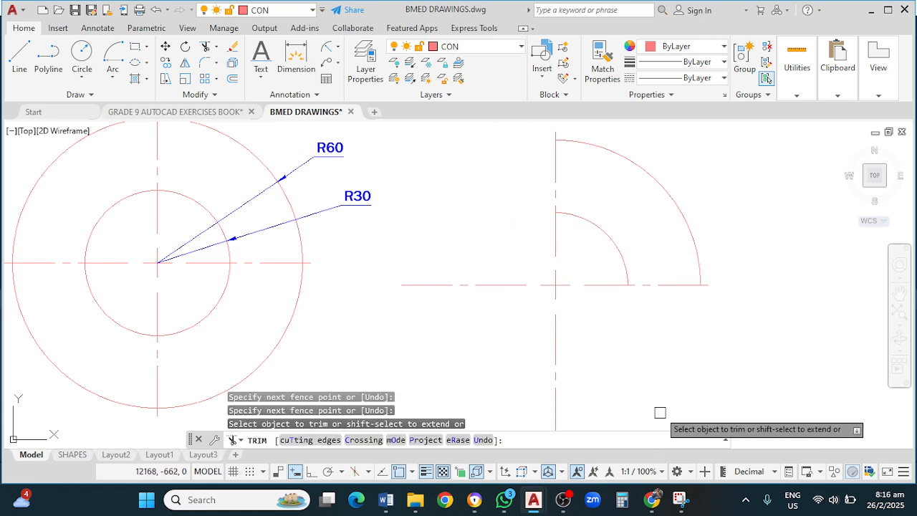
key("Escape")
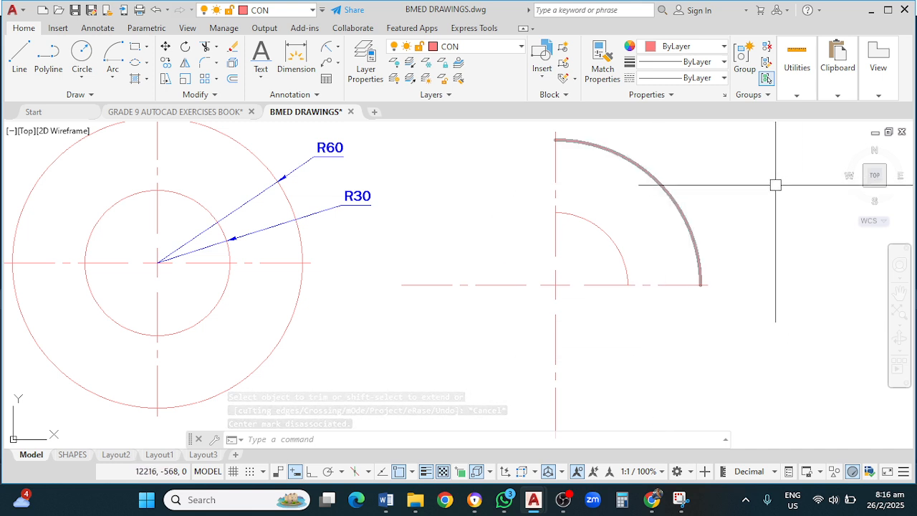
Step: Divide the outer R60 quarter arc into 3 equal segments
type("IV")
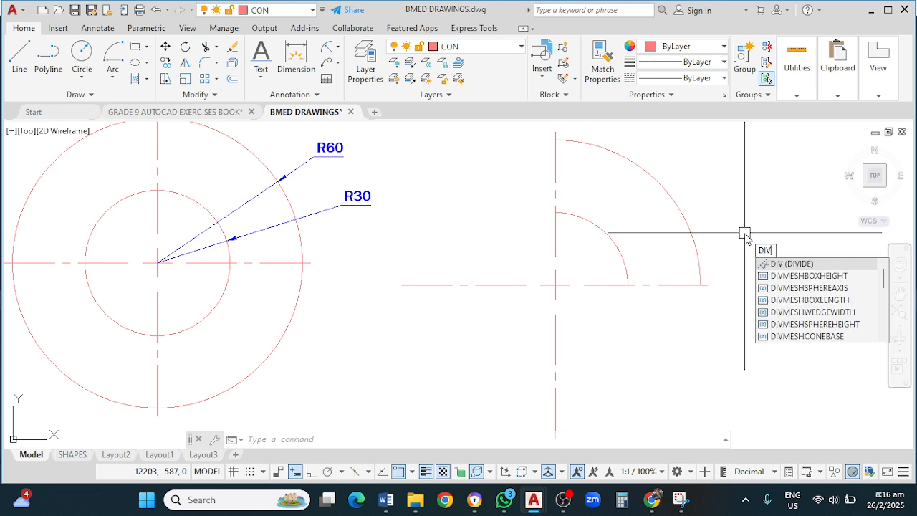
key("Return")
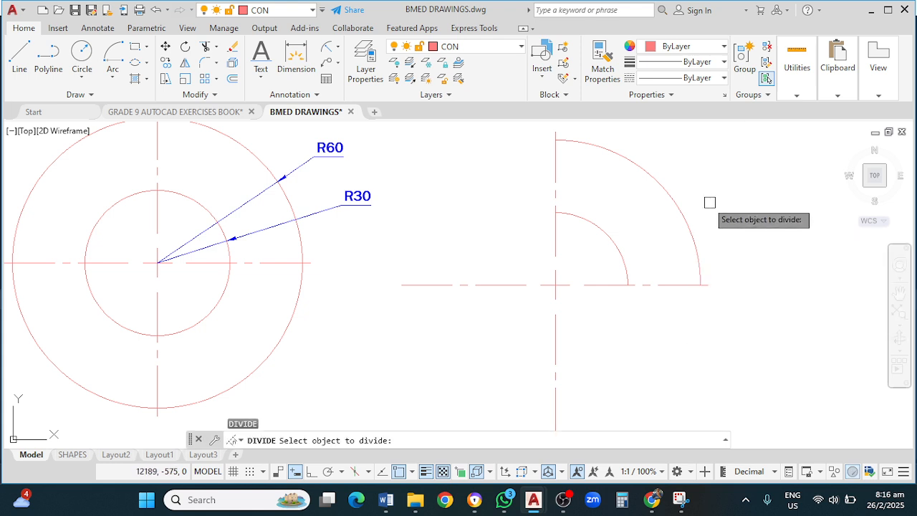
left_click(676, 205)
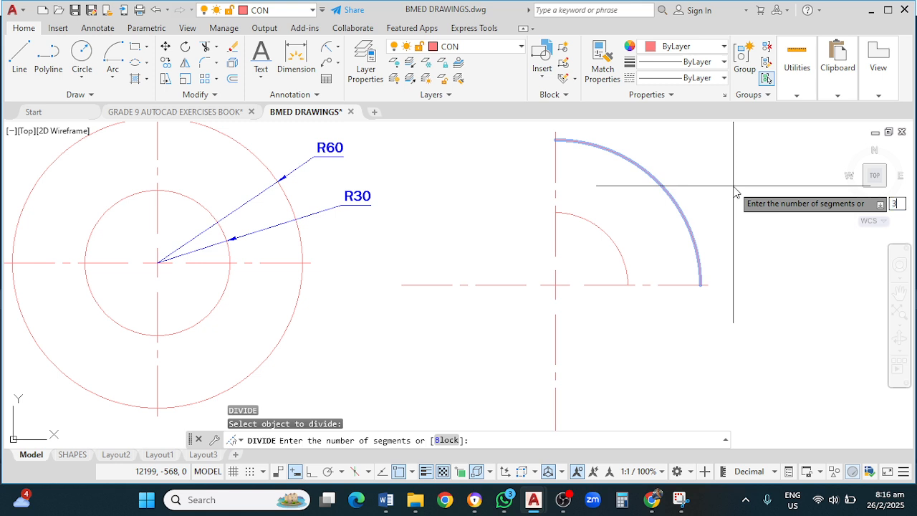
type("3")
key("Return")
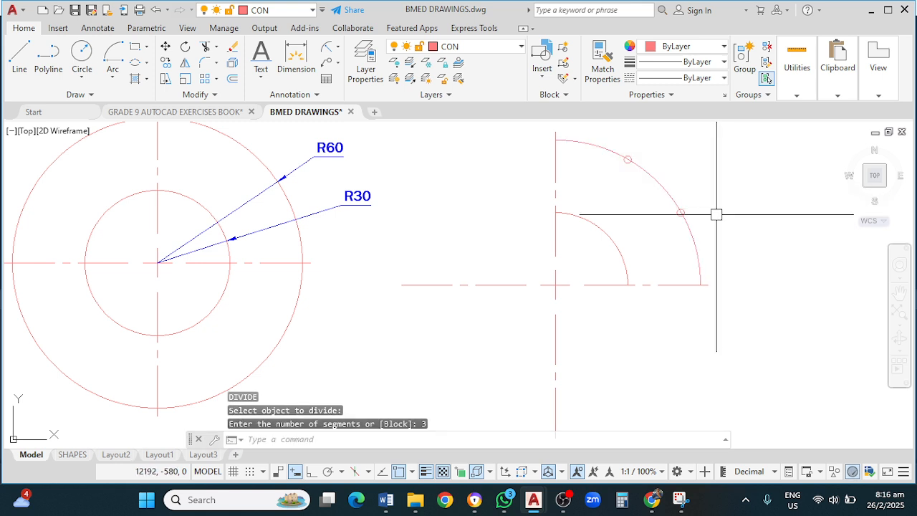
Step: Draw two rays from the arcs' centre through the two division points on the outer arc
middle_click_drag(716, 215, 698, 259)
type("R")
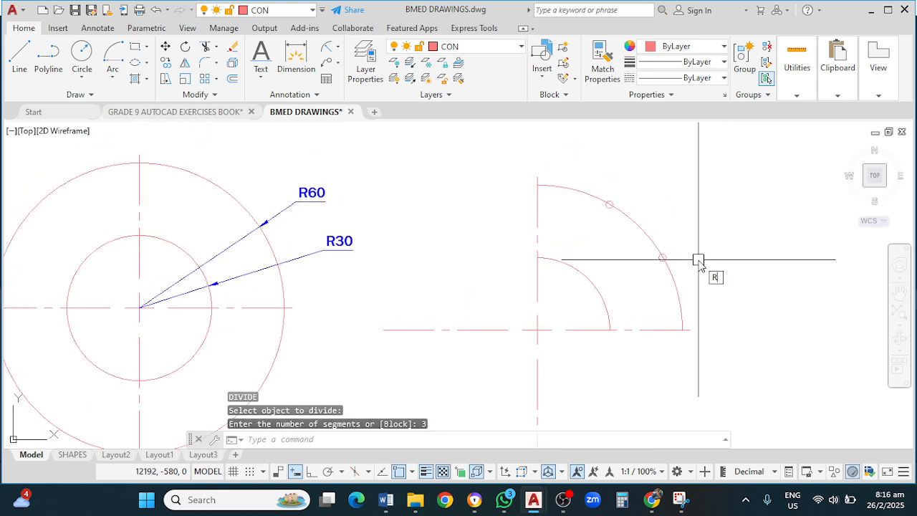
type("AY")
key("Return")
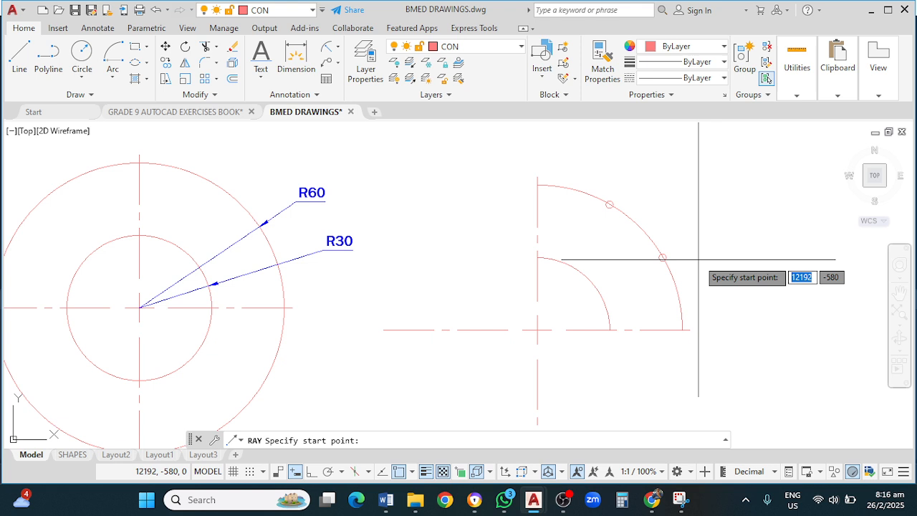
left_click(537, 329)
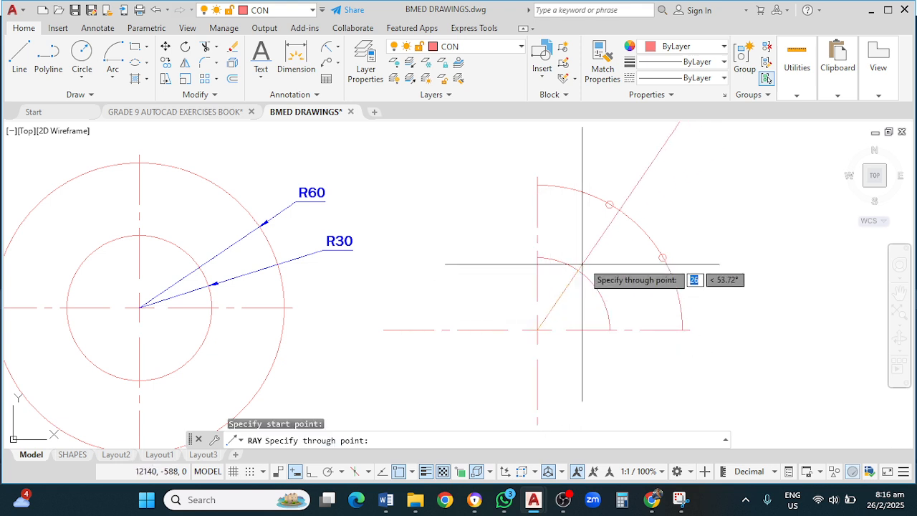
left_click(609, 205)
left_click(663, 258)
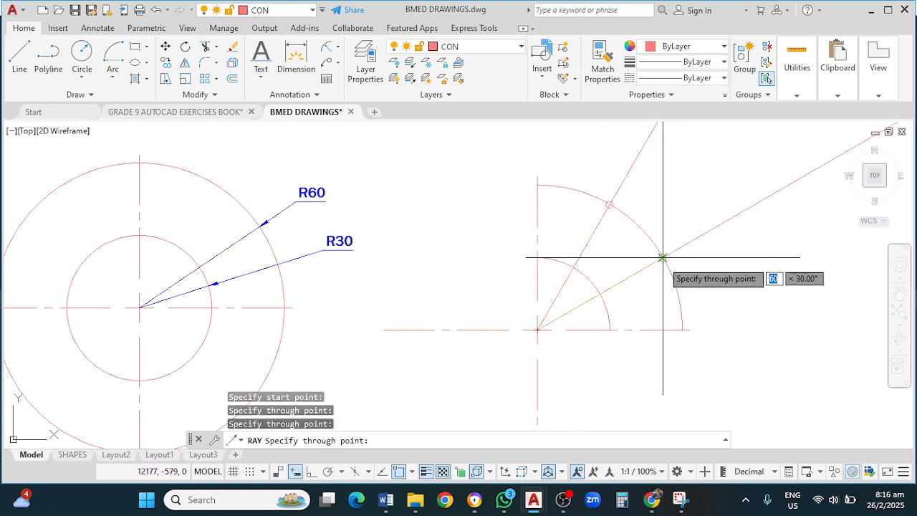
key("Return")
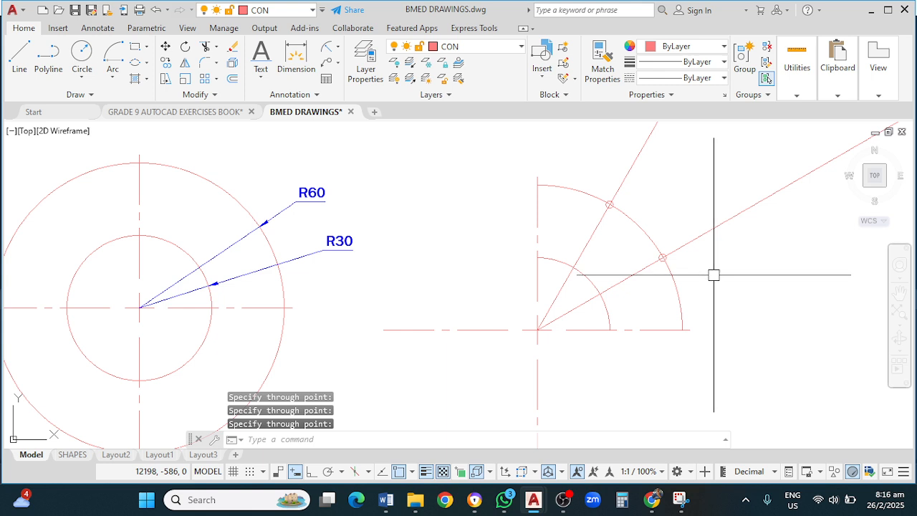
Step: Trim the rays back so they end at the outer arc
type("TR")
key("Return")
mouse_move(755, 247)
left_mouse_down()
mouse_move(710, 215)
mouse_move(592, 165)
mouse_move(612, 160)
left_mouse_up()
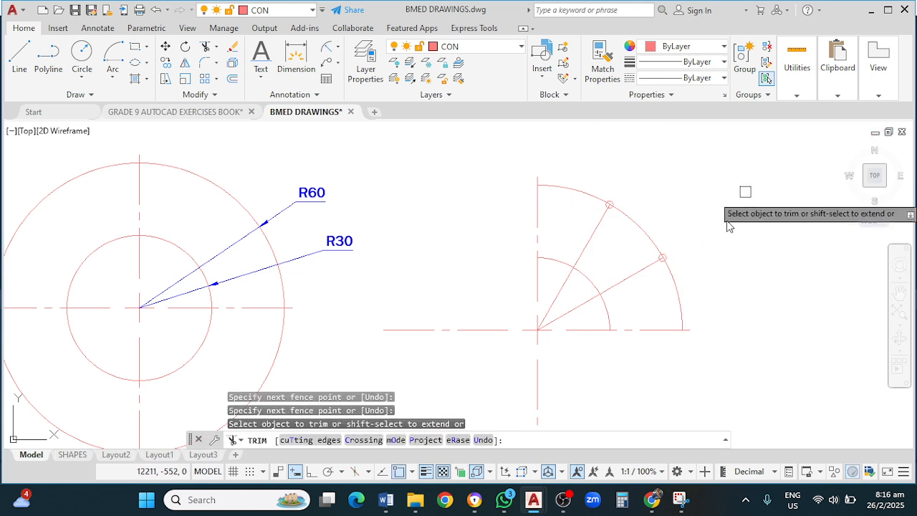
key("Escape")
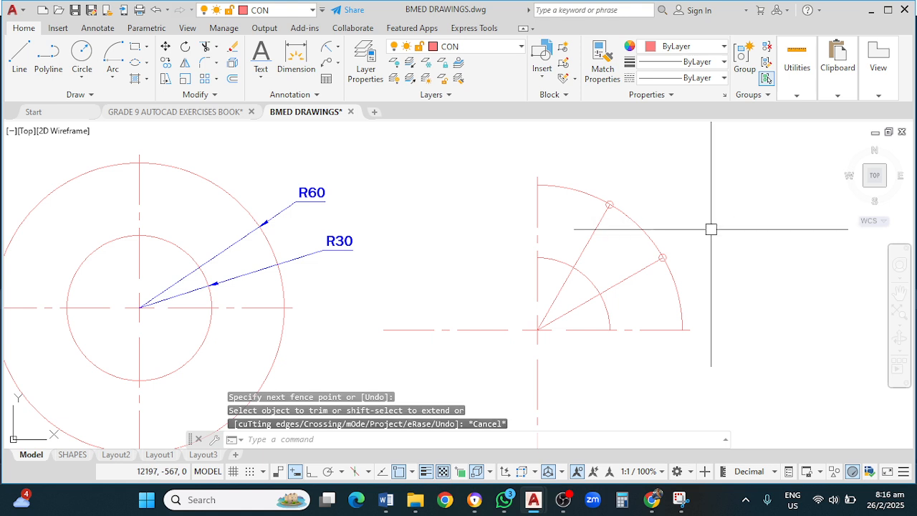
key("Escape")
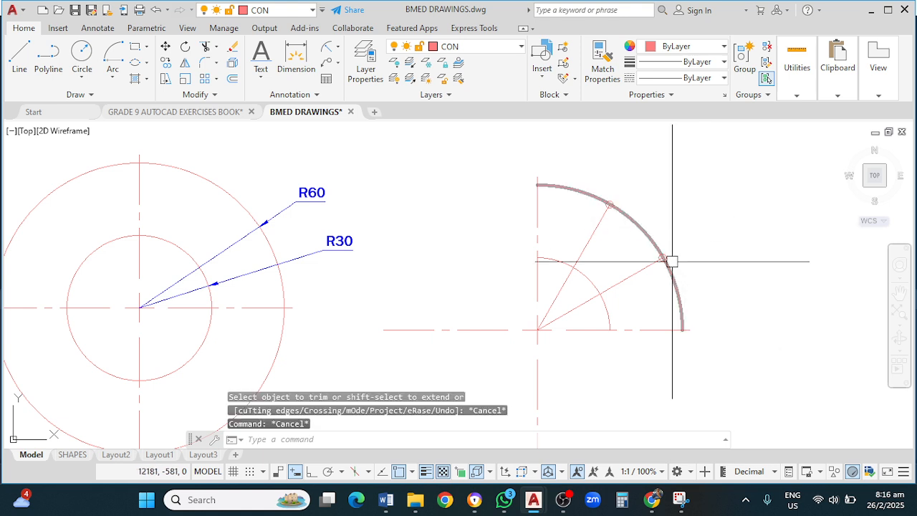
Step: Draw two horizontal construction lines through the points where the rays cross the inner R30 arc
type("xl")
key("Return")
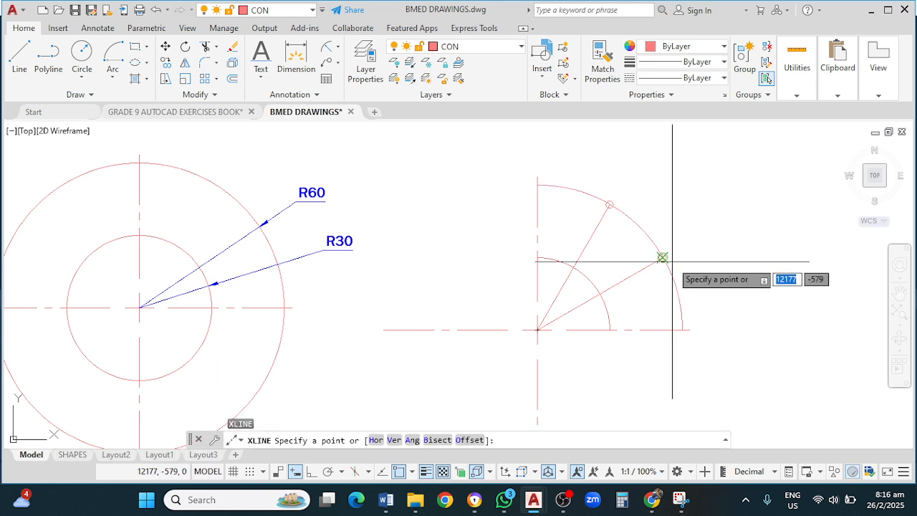
left_click(376, 440)
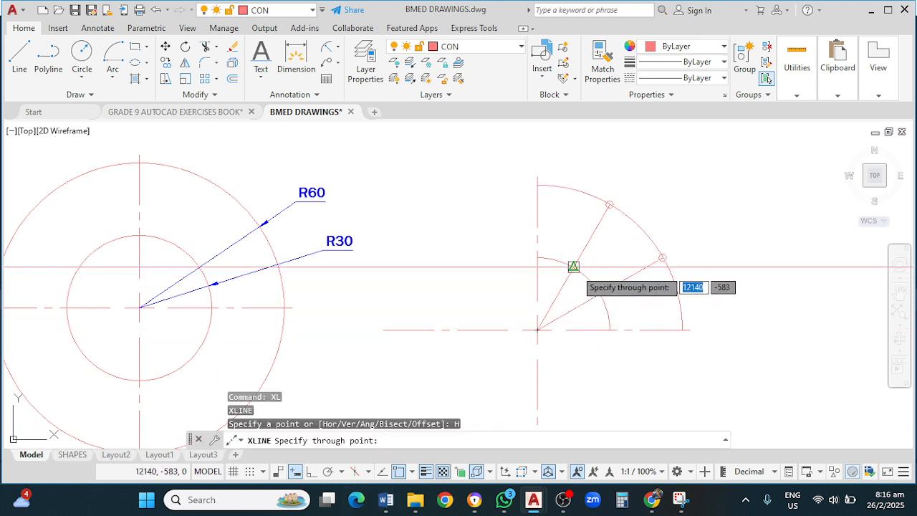
left_click(573, 267)
left_click(600, 293)
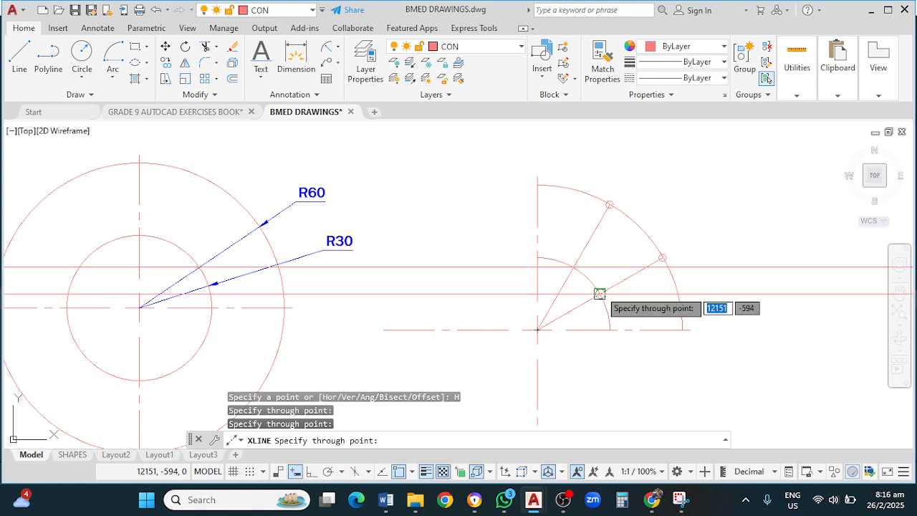
key("Escape")
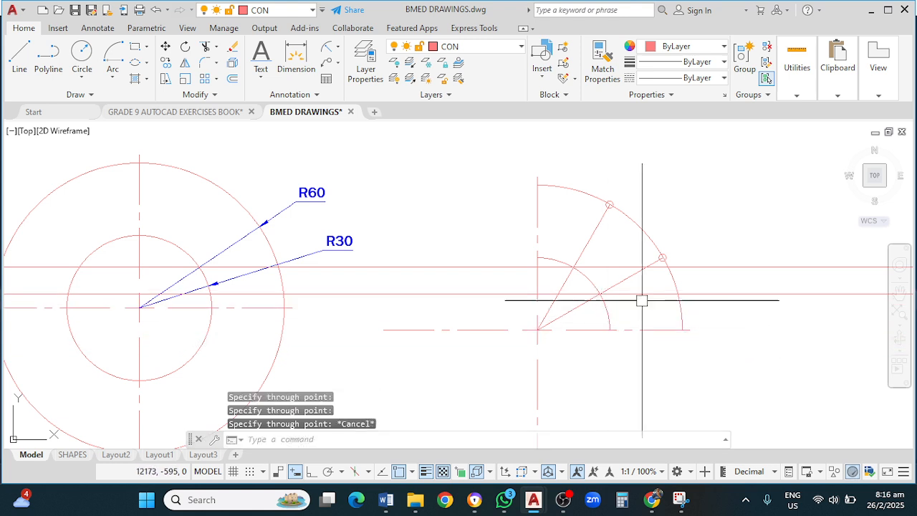
Step: Delete both horizontal construction lines
left_click(702, 267)
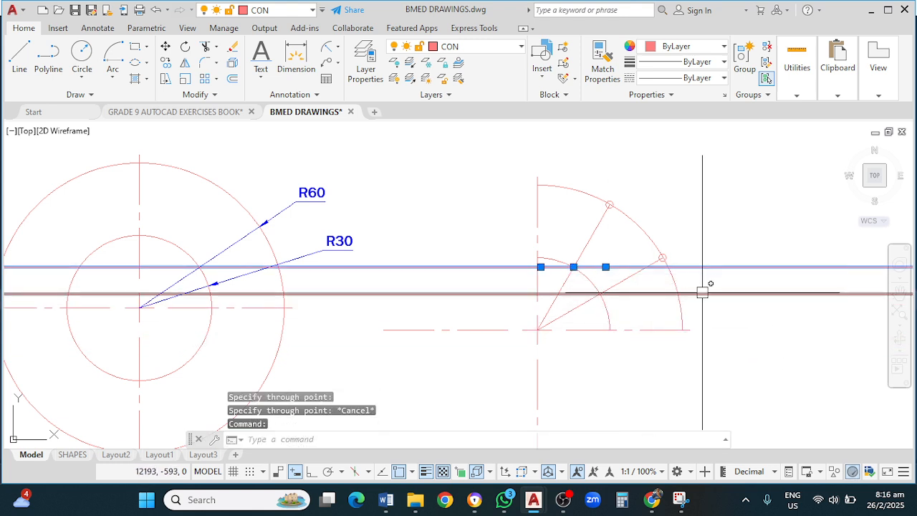
left_click(703, 291)
key("Delete")
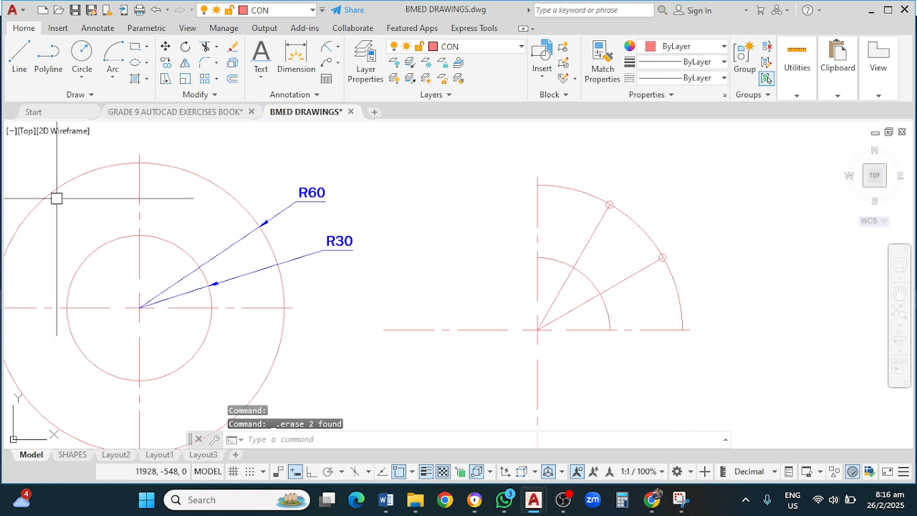
Step: Draw two rectangles, each from an outer-arc division point to the point where its ray crosses the inner arc
left_click(135, 48)
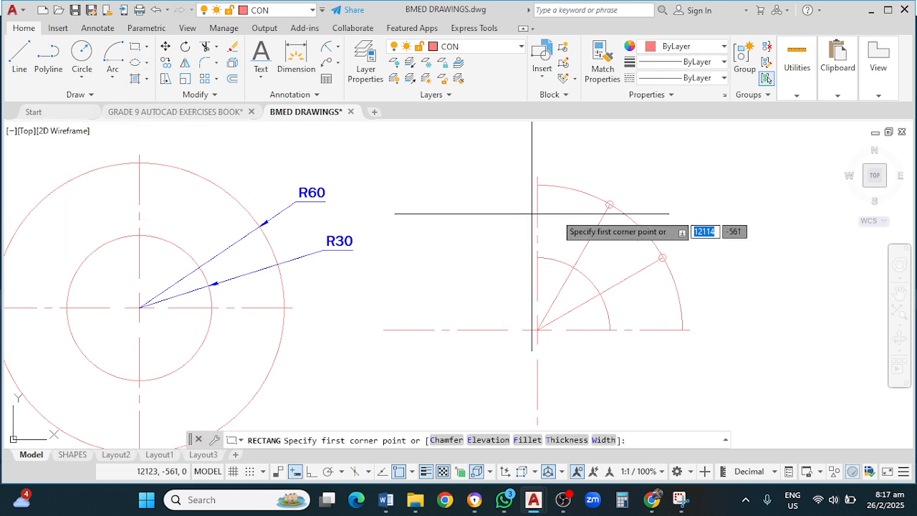
left_click(609, 205)
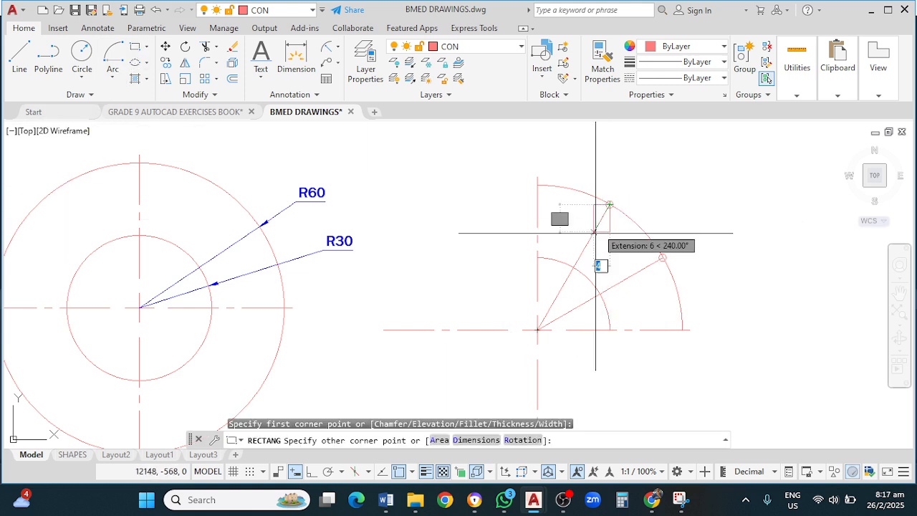
left_click(574, 268)
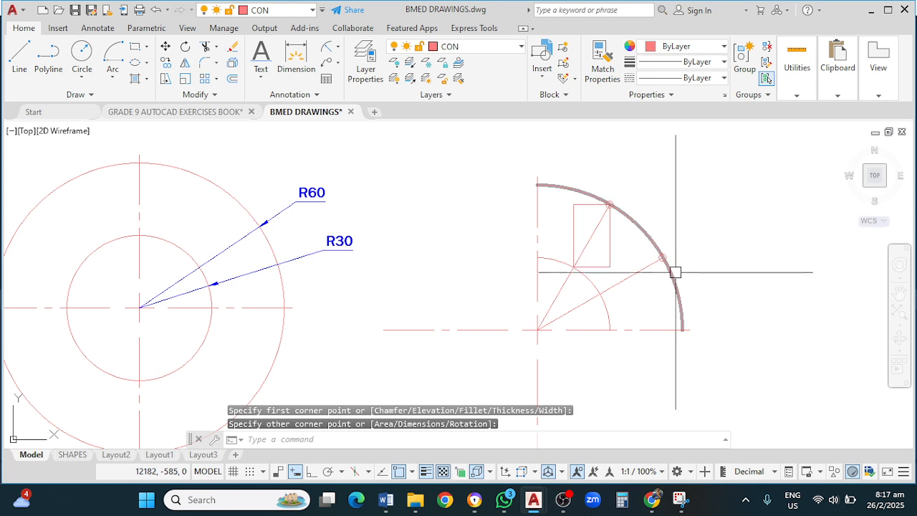
key("space")
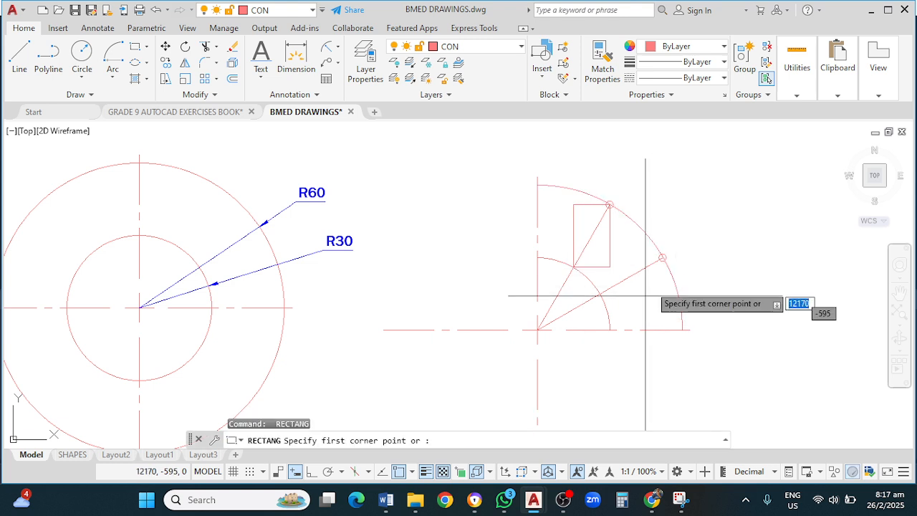
left_click(662, 257)
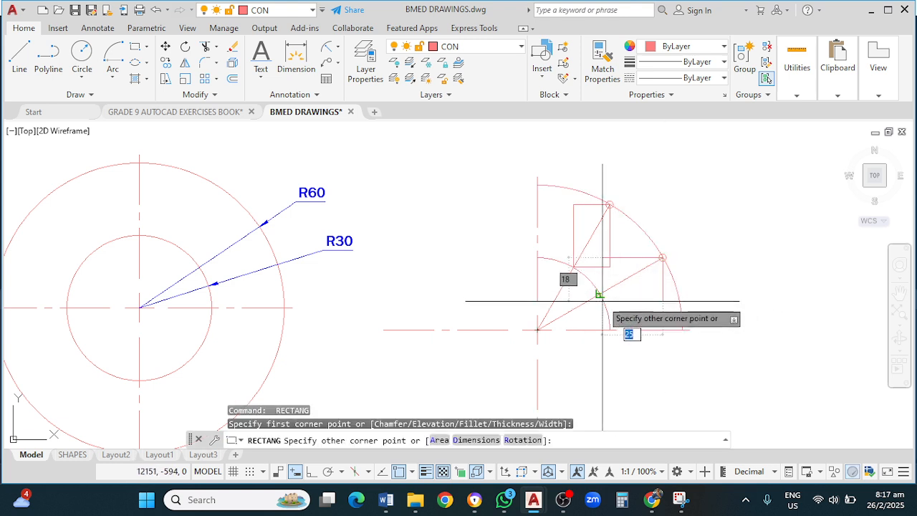
left_click(599, 294)
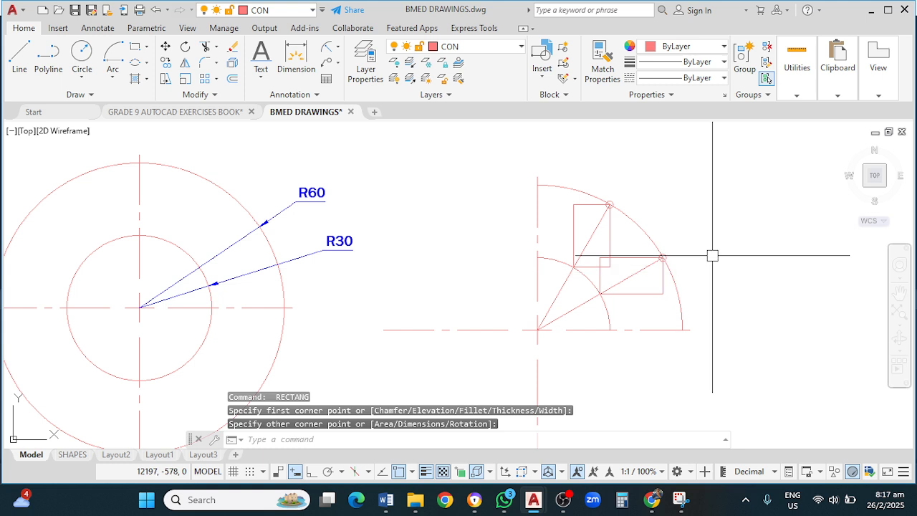
key("Escape")
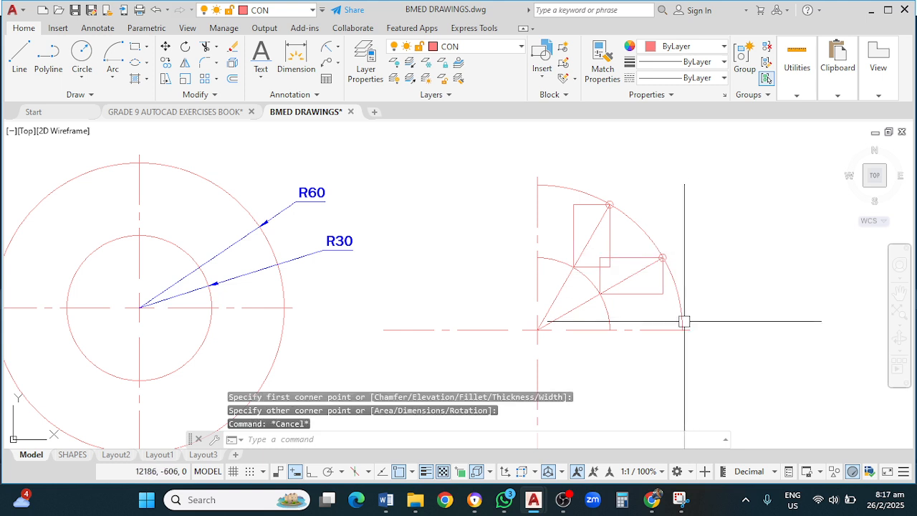
Step: Trim both rectangles so each leaves a vertical and a horizontal line from its division point to the ray
type("T")
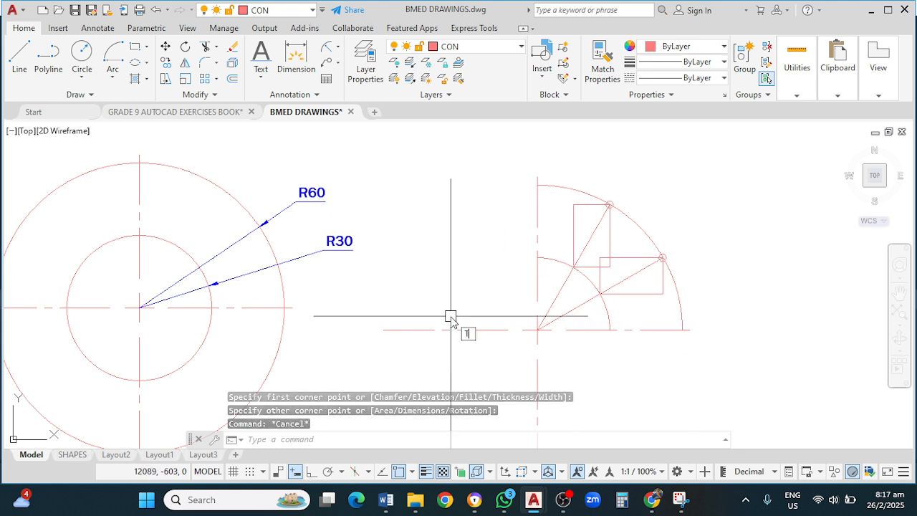
type("r")
key("Return")
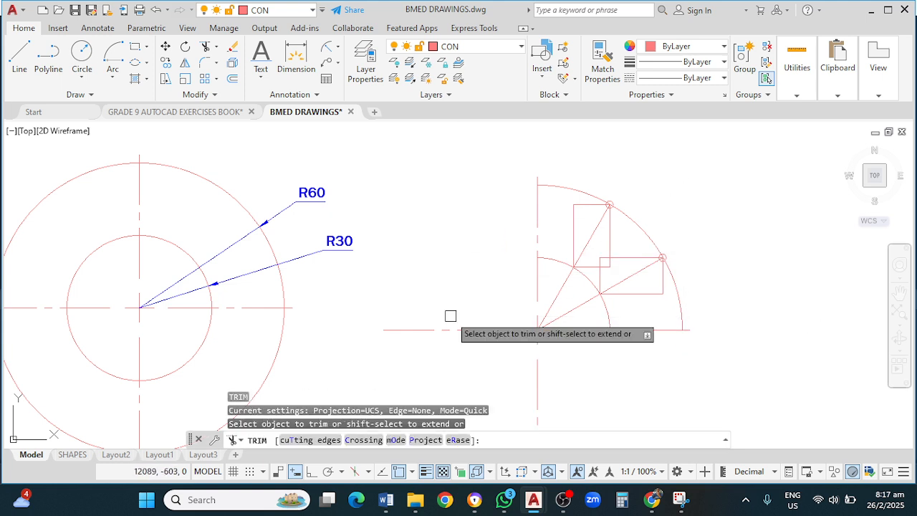
left_click(581, 204)
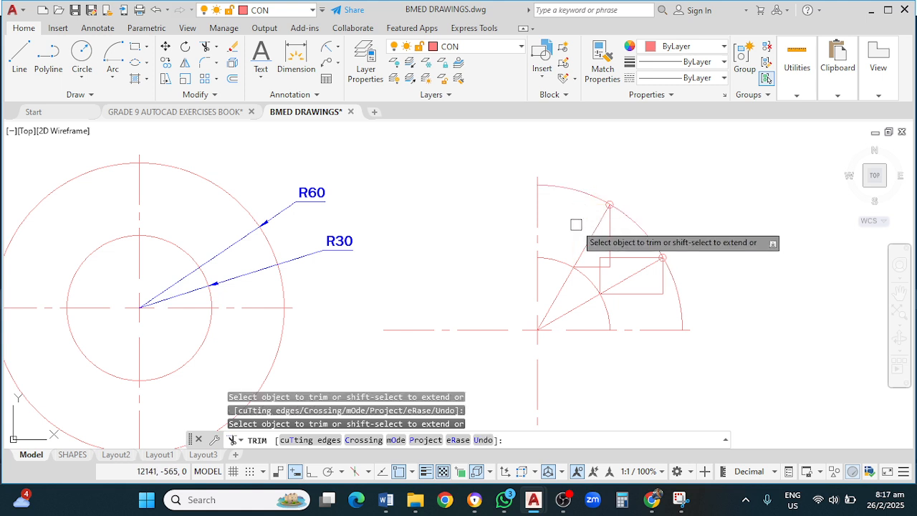
left_click(635, 257)
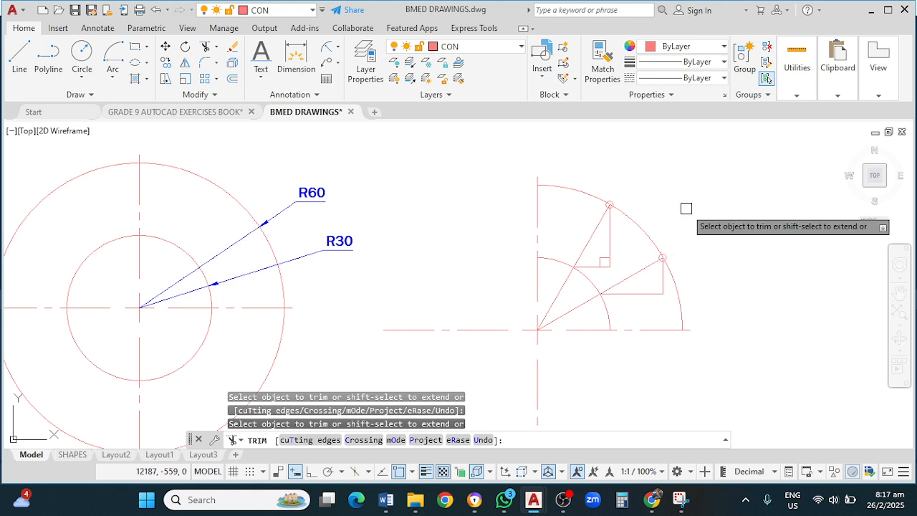
key("Escape")
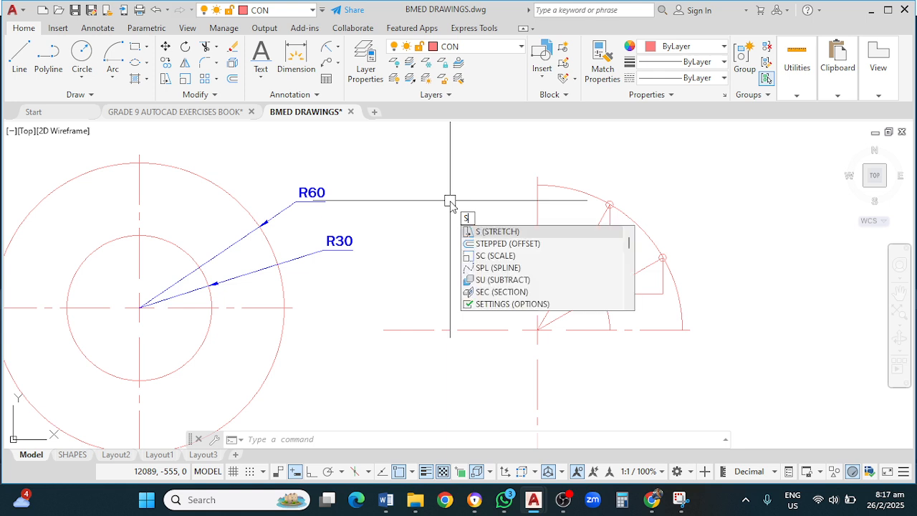
Step: On layer OUTLINE P&S, draw a spline from below the outer arc's end through both corner points and the inner arc's top to the centre line
type("PL")
key("Return")
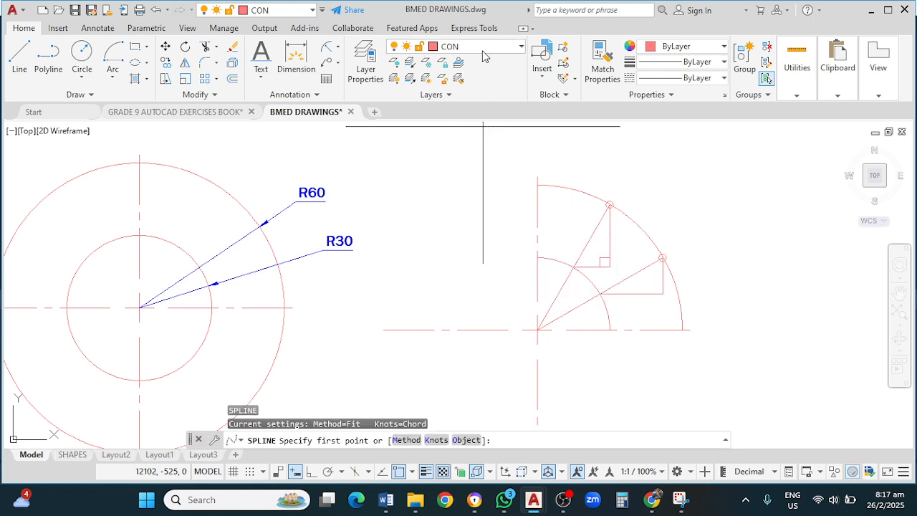
left_click(485, 53)
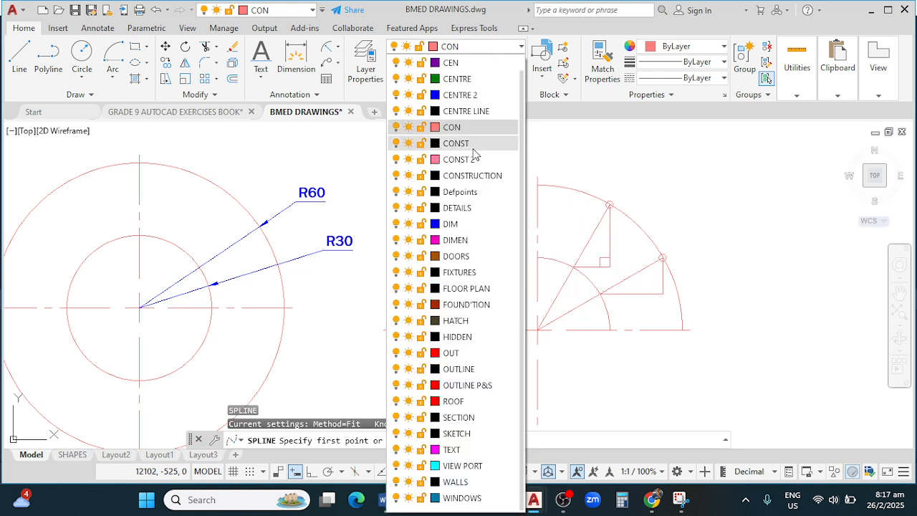
left_click(478, 387)
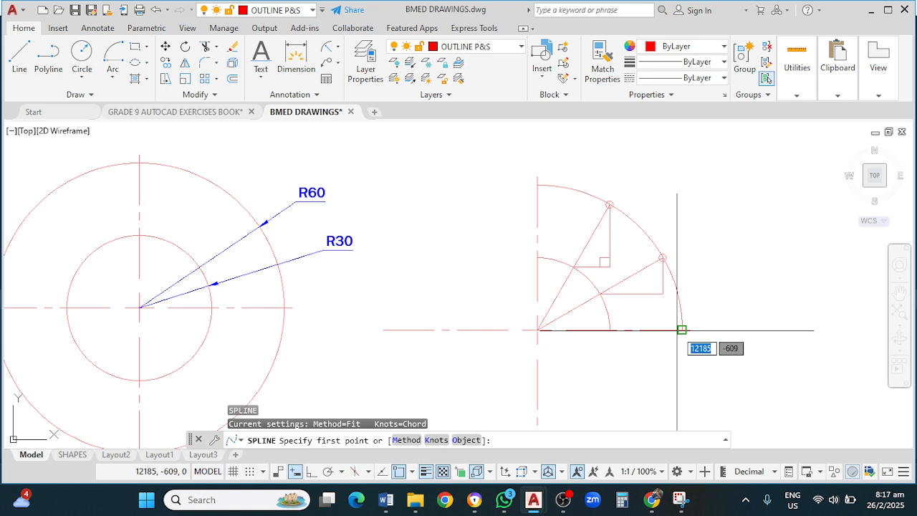
left_click(654, 411)
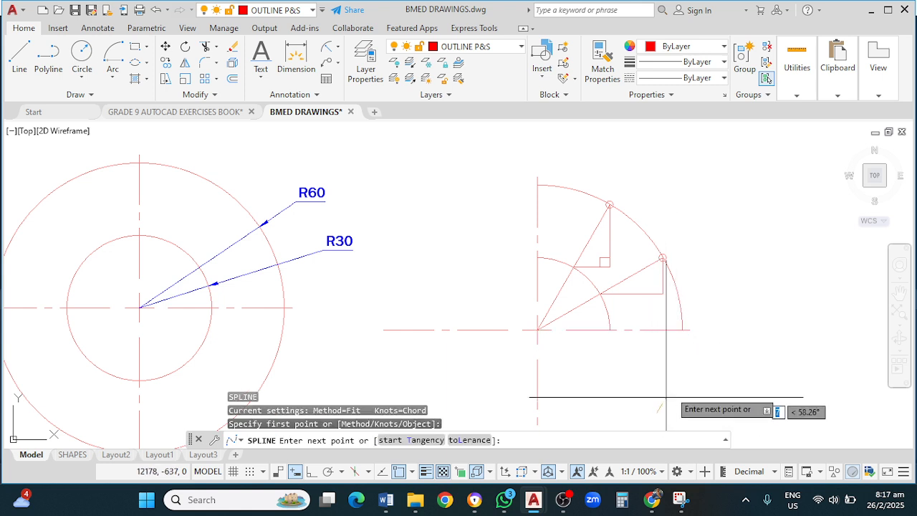
left_click(682, 329)
left_click(661, 296)
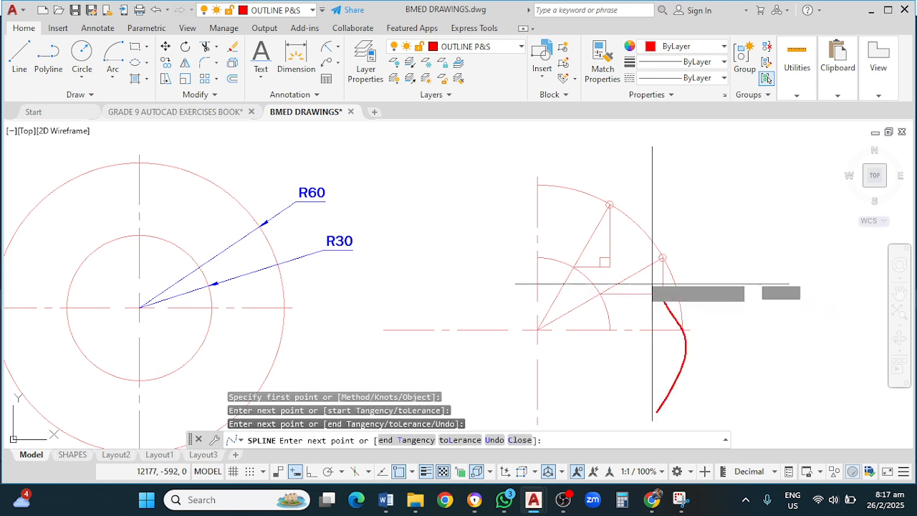
left_click(608, 263)
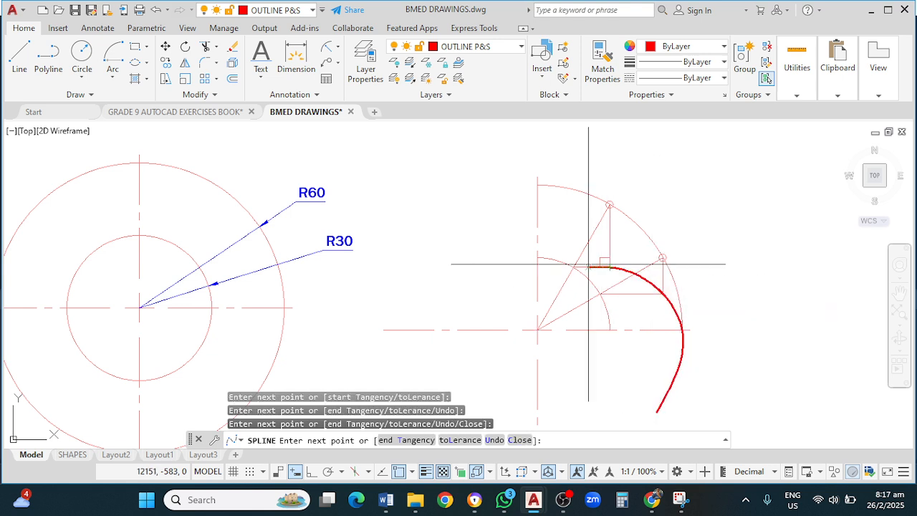
left_click(537, 258)
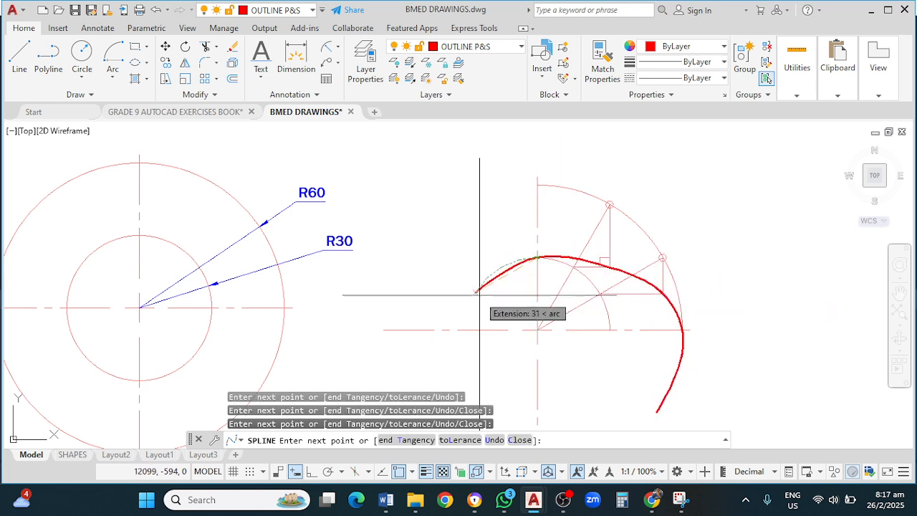
left_click(384, 329)
key("Return")
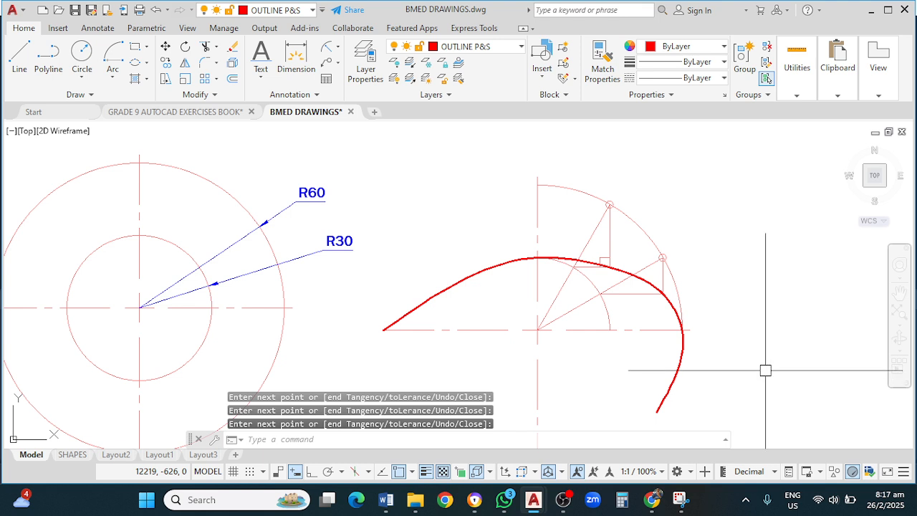
Step: Trim the spline's ends below the horizontal centre line and left of the vertical centre line
type("TR")
key("Return")
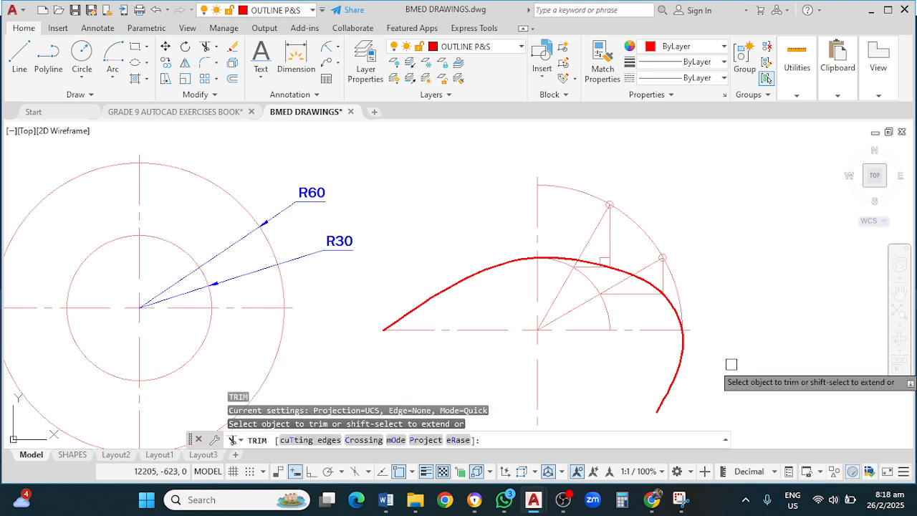
left_click(685, 346)
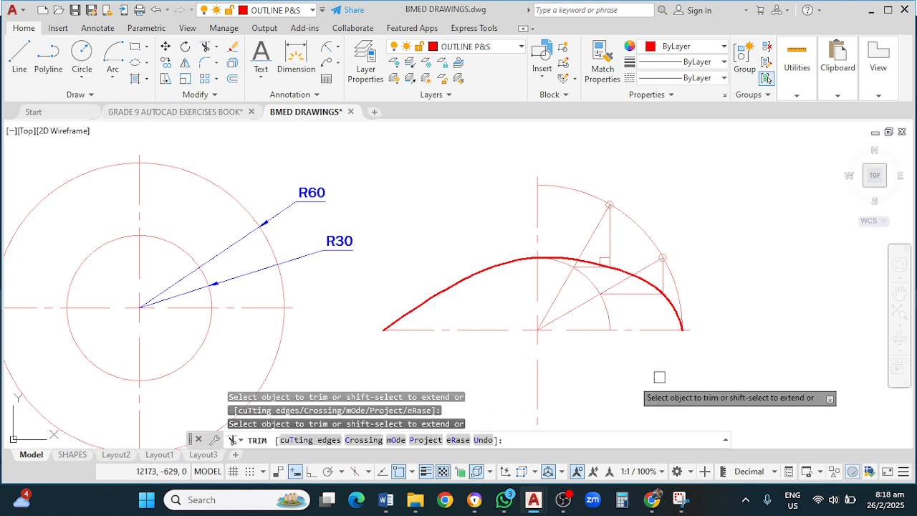
scroll(502, 276, "up", 4)
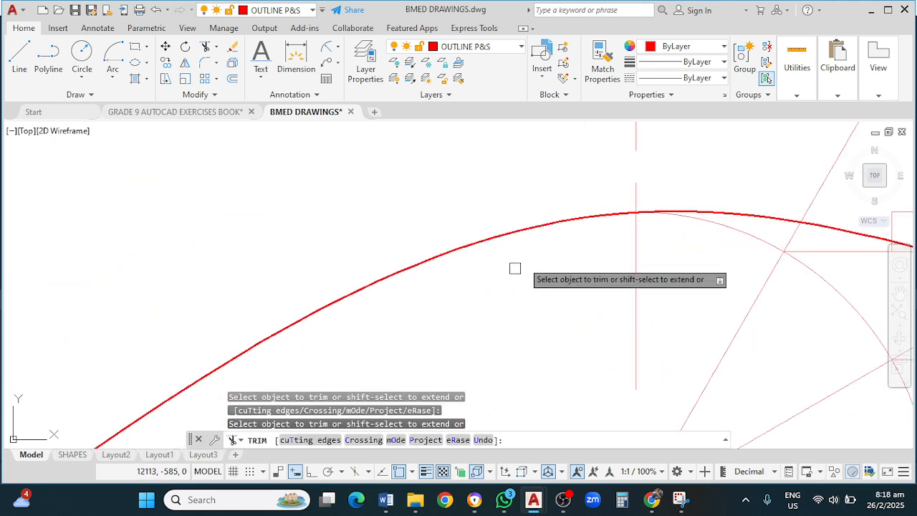
left_click(617, 215)
scroll(594, 239, "down", 4)
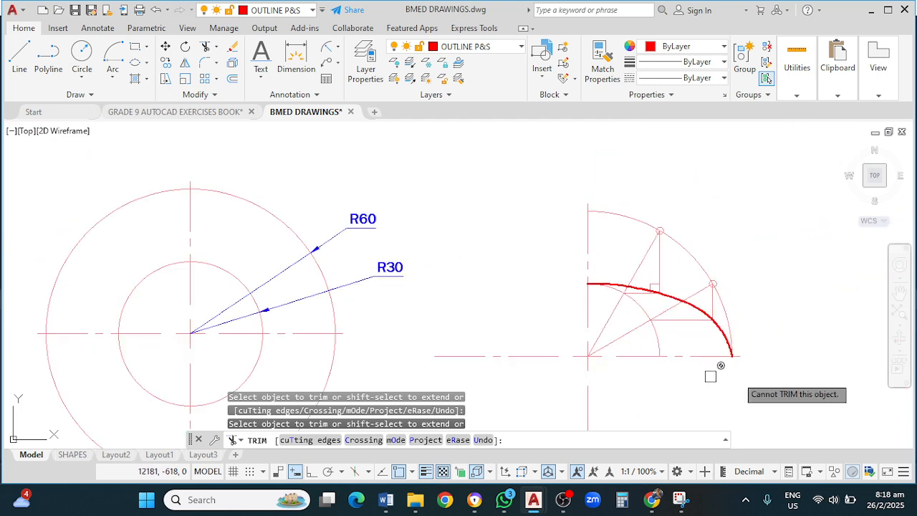
key("Escape")
Step: Select the whole quarter figure and mirror it about the horizontal centre line, keeping the source objects
middle_click_drag(788, 334, 741, 292)
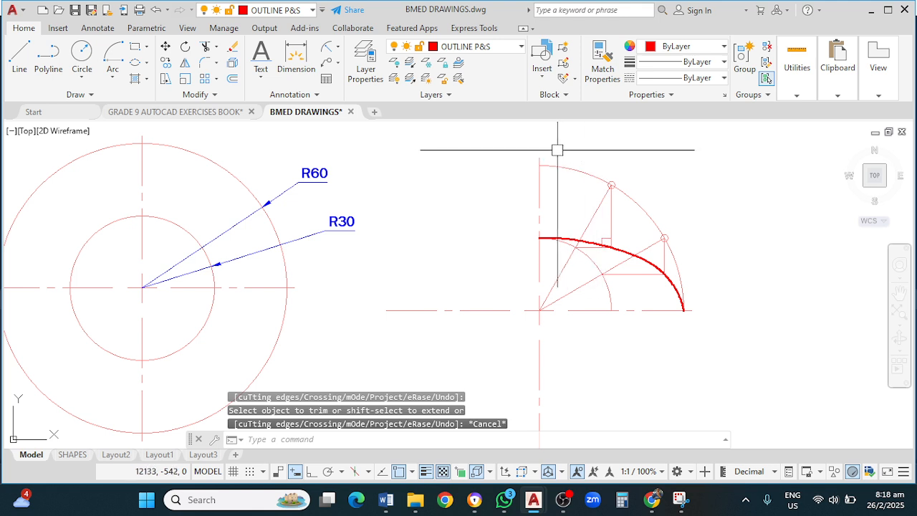
left_click(531, 148)
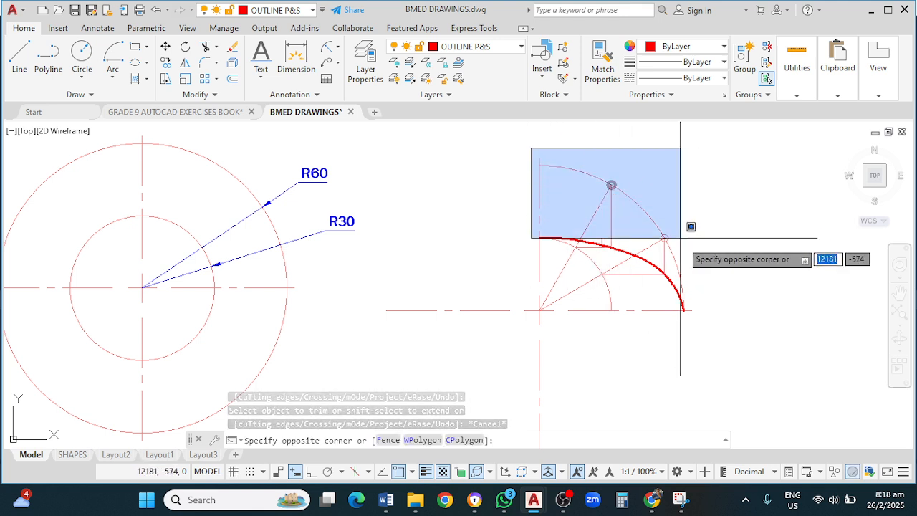
left_click(711, 327)
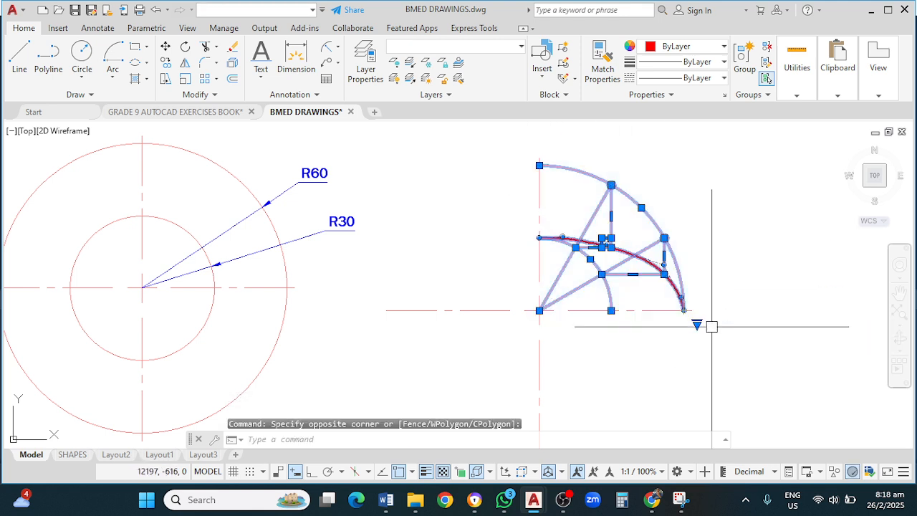
type("mi")
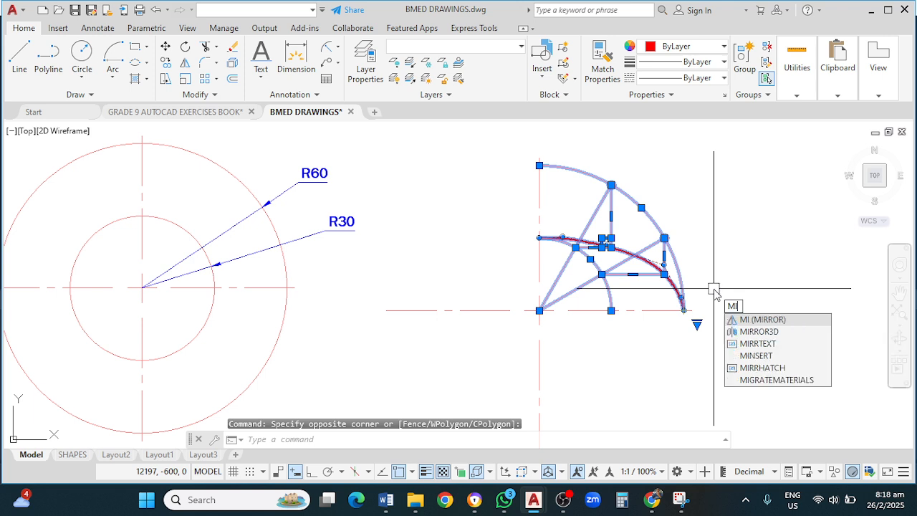
key("Return")
left_click(684, 310)
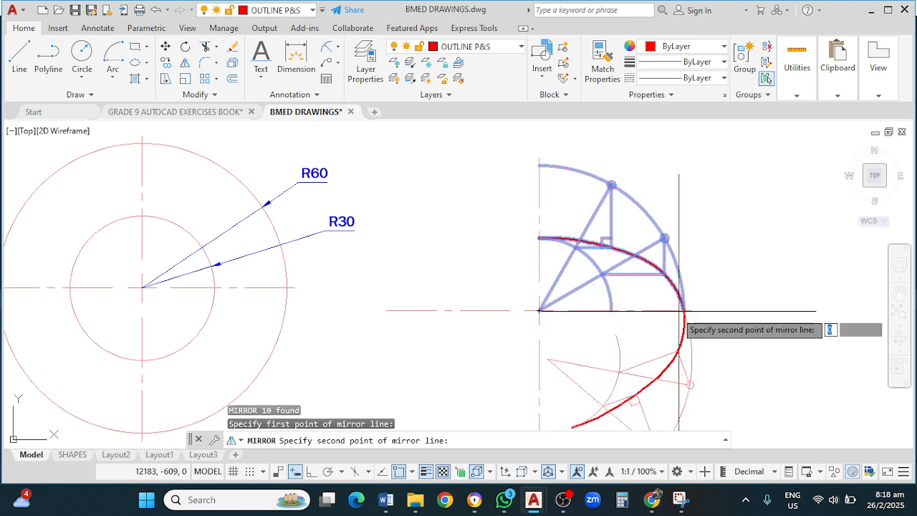
left_click(538, 310)
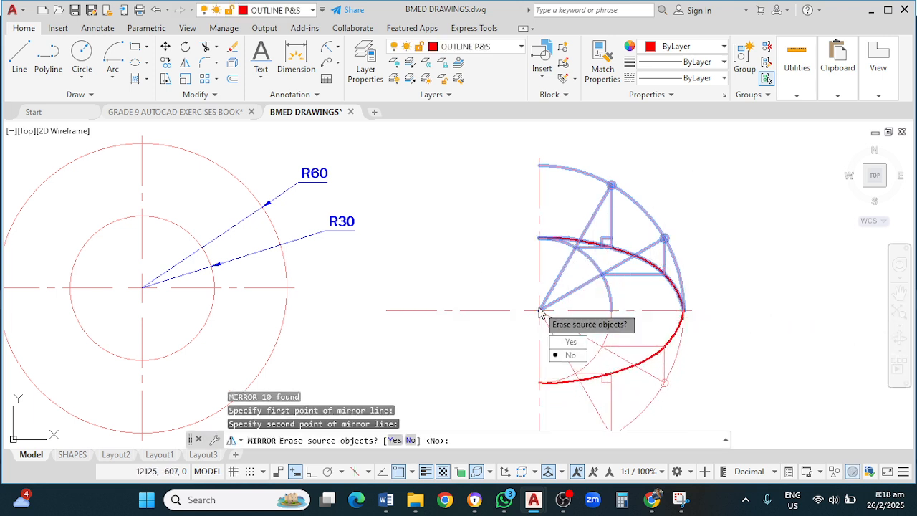
key("Return")
Step: Select the half figure and mirror it about the vertical centre line, keeping the source objects, to complete the outline
middle_click_drag(760, 351, 749, 295)
scroll(749, 295, "down", 2)
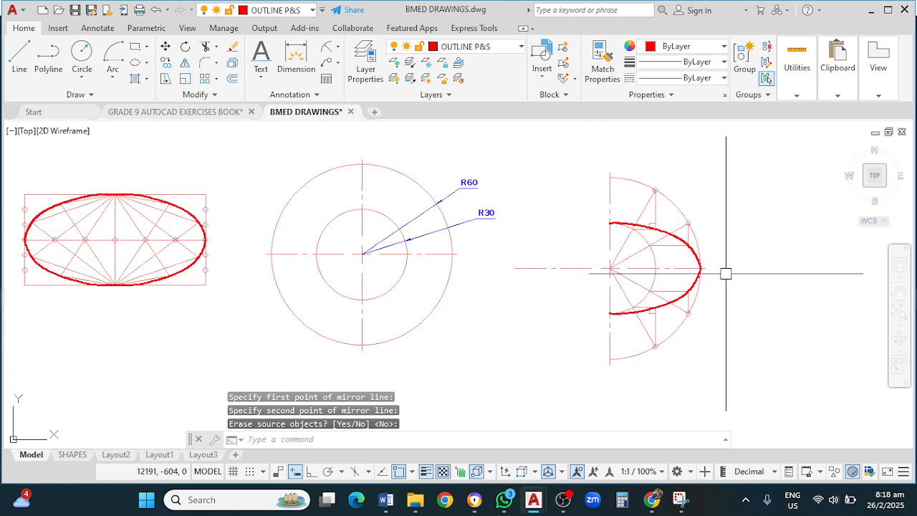
left_click(593, 156)
left_click(727, 372)
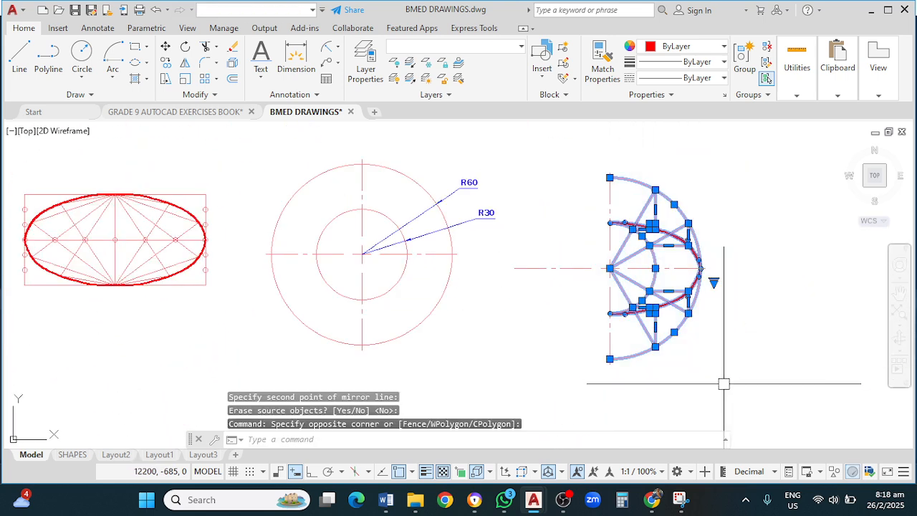
key("Return")
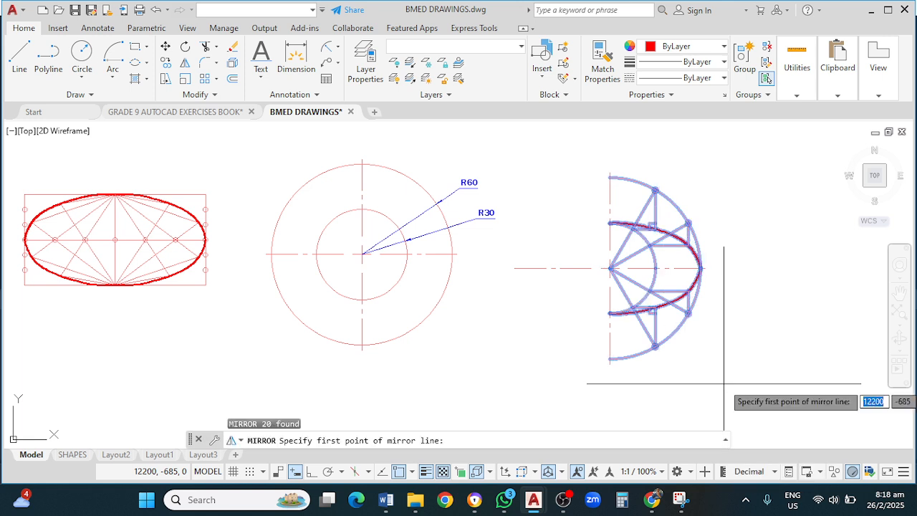
left_click(609, 179)
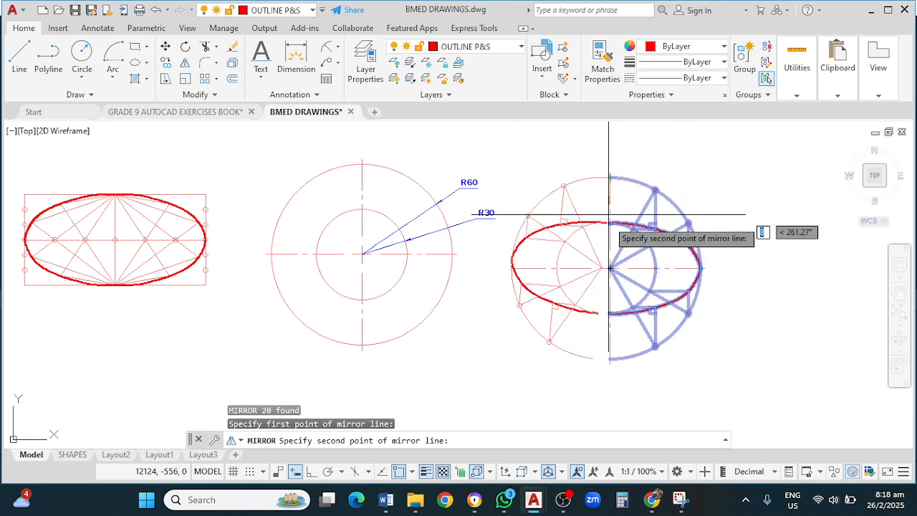
left_click(610, 268)
key("Return")
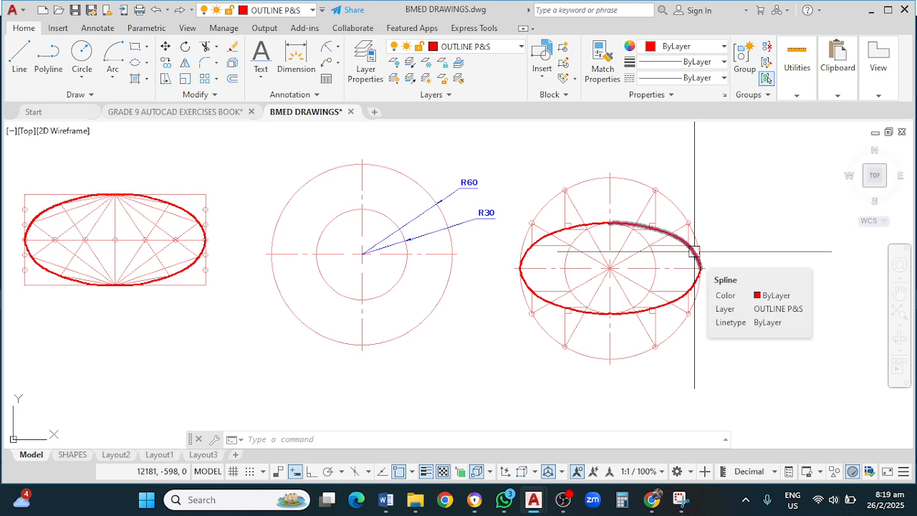
left_click(567, 501)
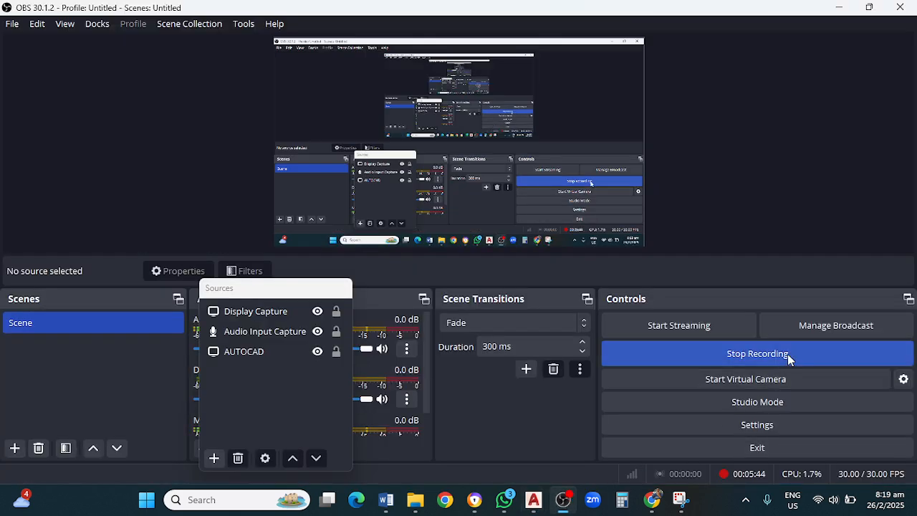